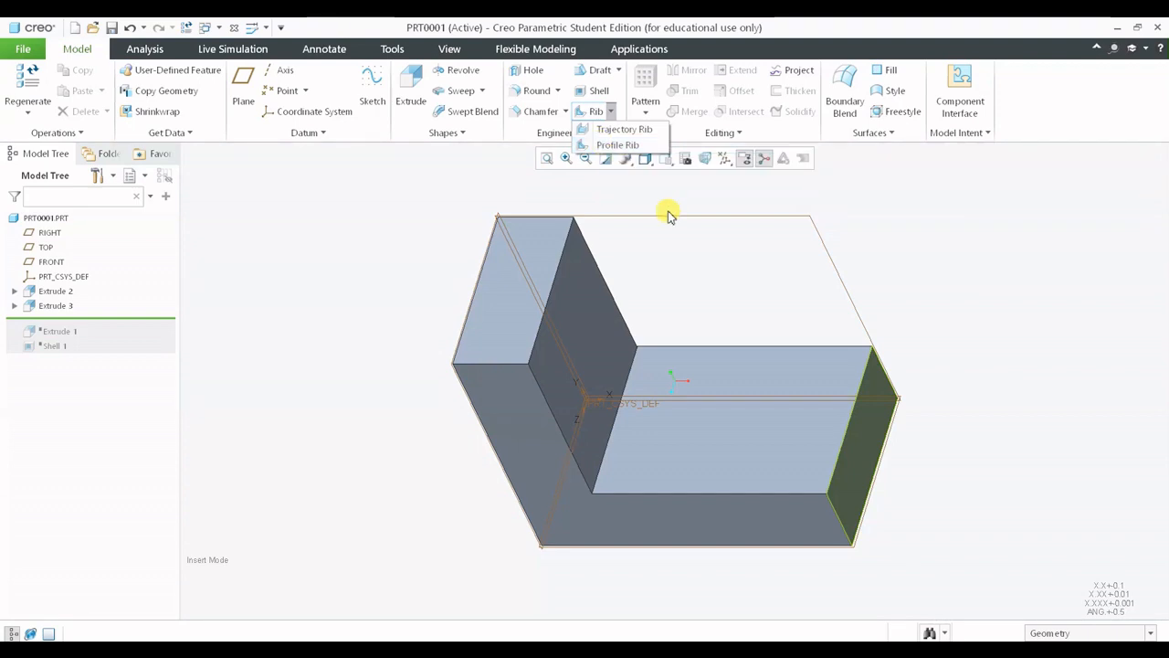
left_click(810, 354)
mouse_move(820, 298)
middle_mouse_down()
mouse_move(843, 319)
mouse_move(861, 253)
mouse_move(752, 308)
mouse_move(595, 338)
mouse_move(798, 329)
mouse_move(906, 378)
mouse_move(892, 410)
mouse_move(869, 366)
mouse_move(828, 387)
mouse_move(827, 374)
middle_mouse_up()
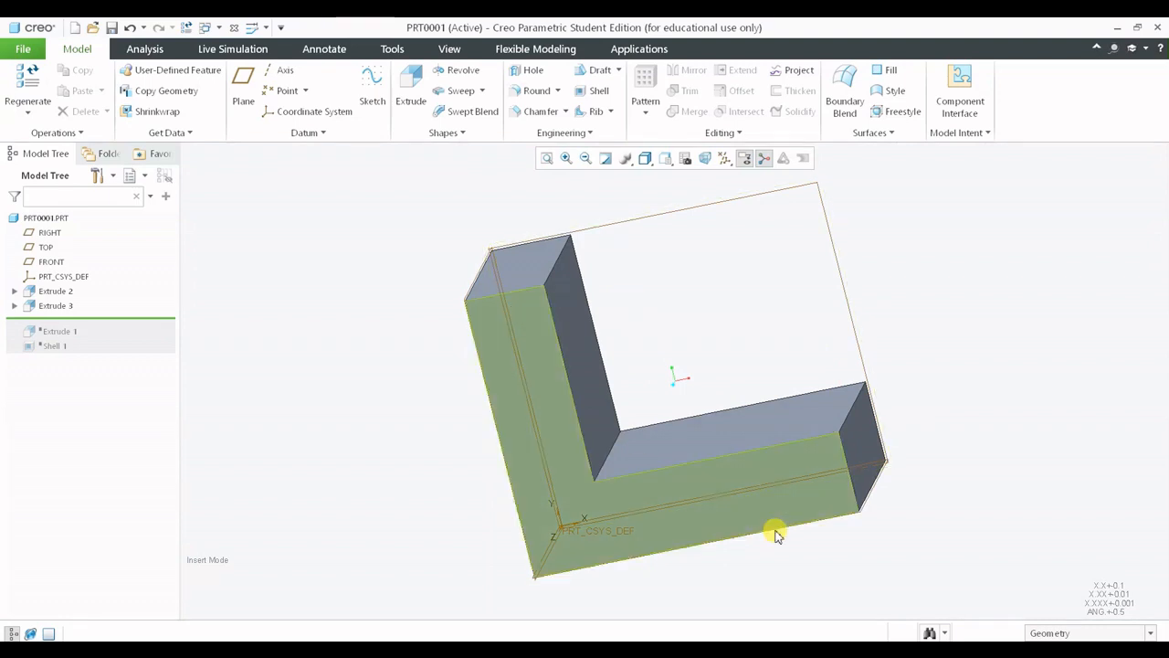
middle_click_drag(776, 532, 758, 402)
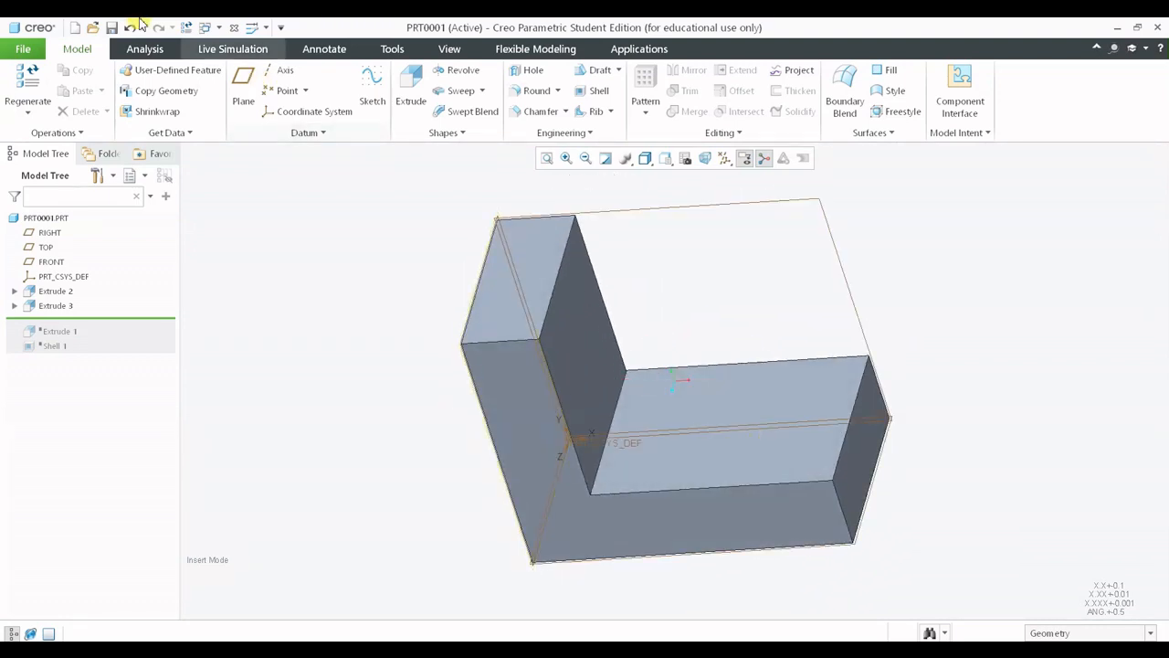
Sketch a Profile Rib line on the FRONT plane from the upright leg's inner face to the base's upper face, about 47° from vertical
left_click(611, 111)
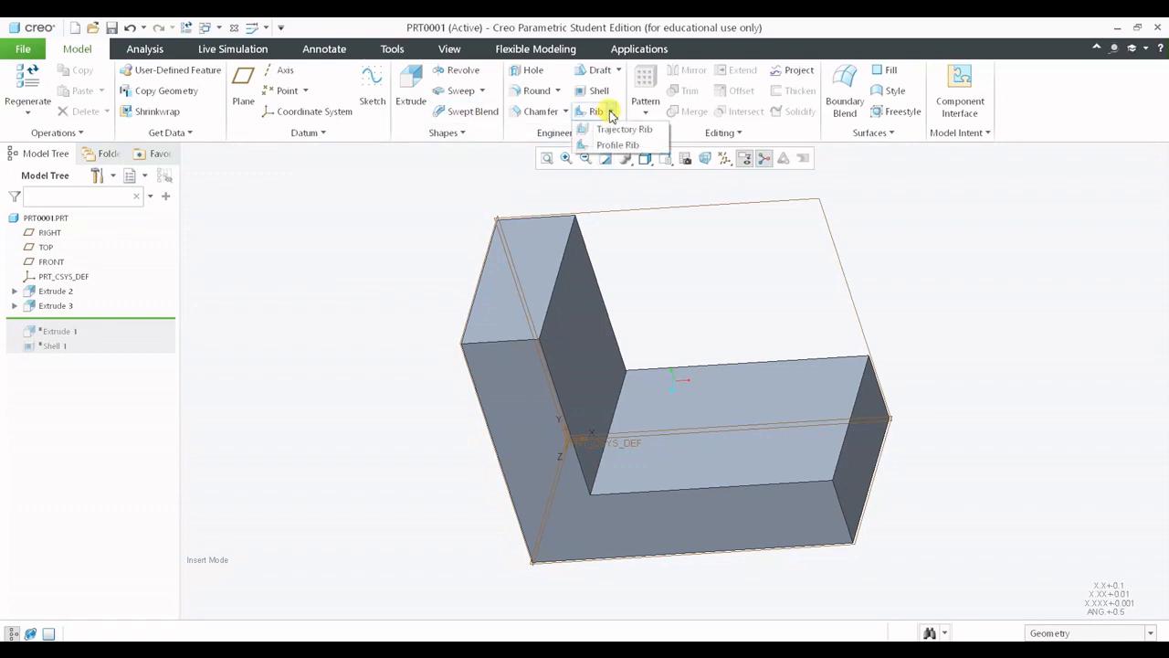
left_click(624, 150)
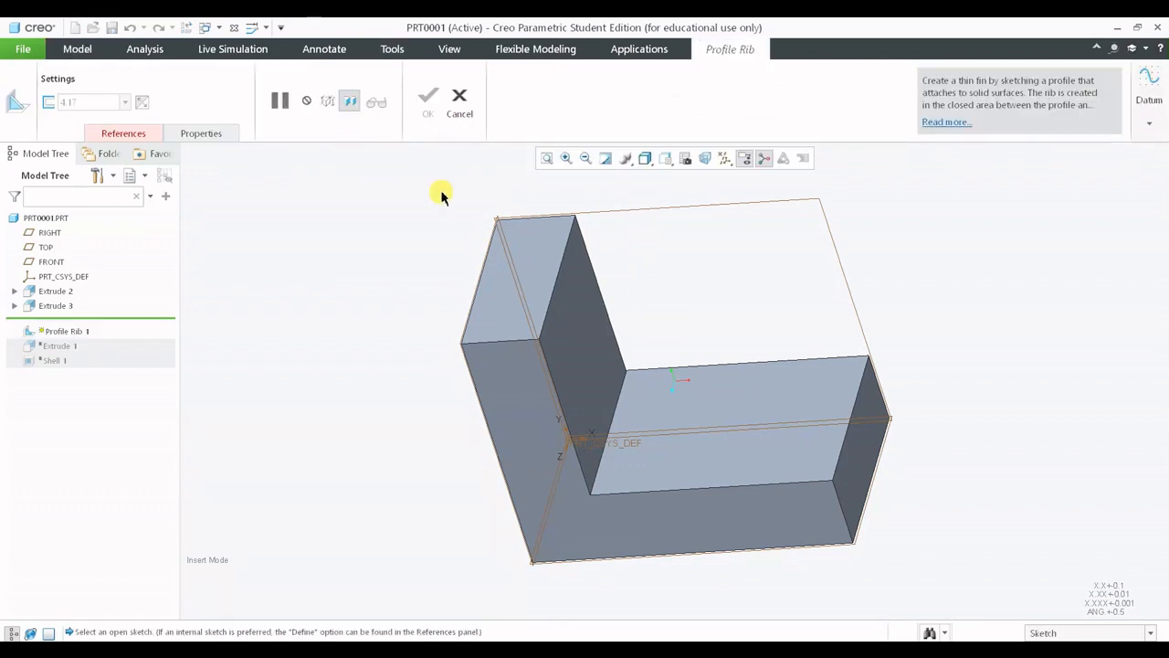
left_click(638, 211)
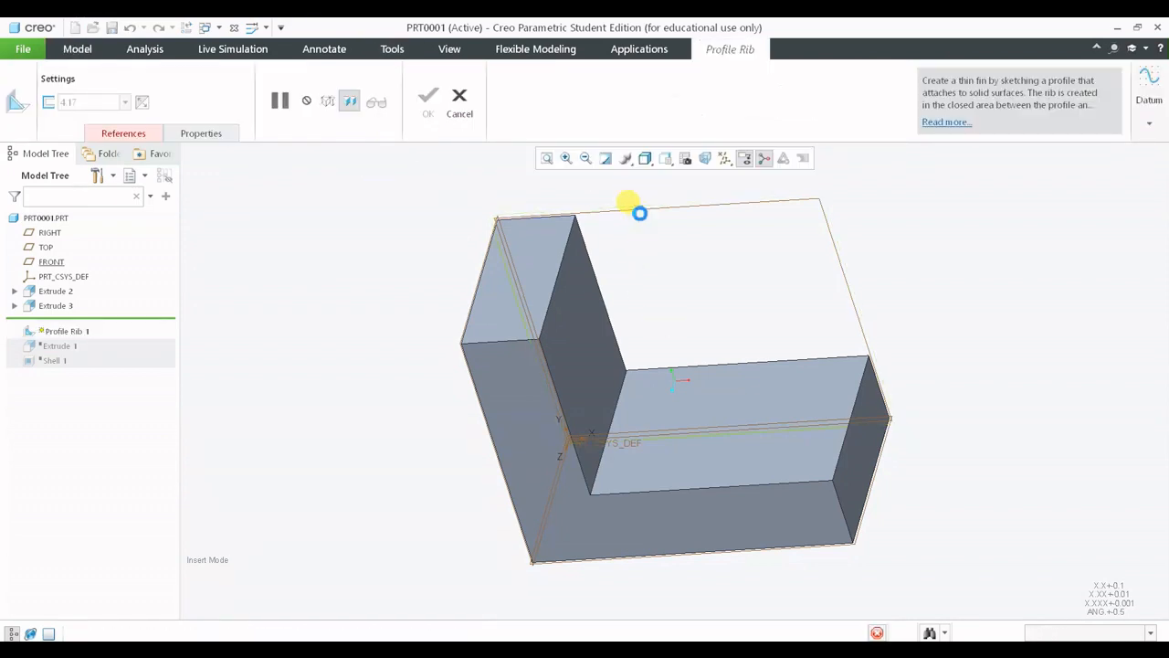
left_click(704, 159)
left_click(336, 71)
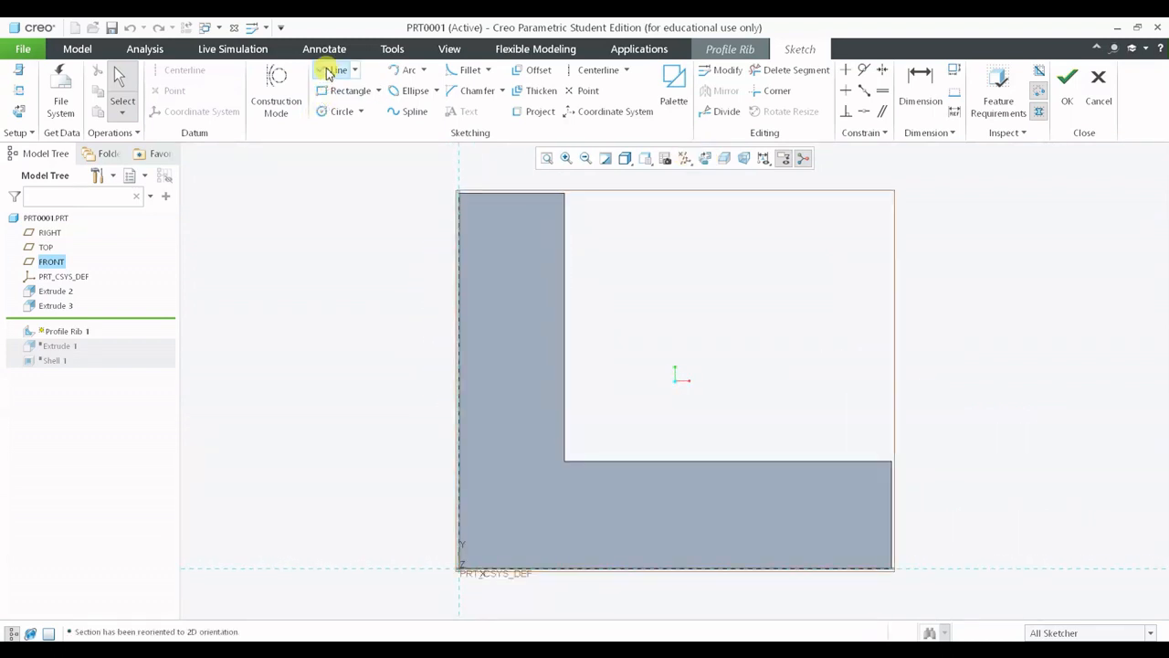
left_click(566, 264)
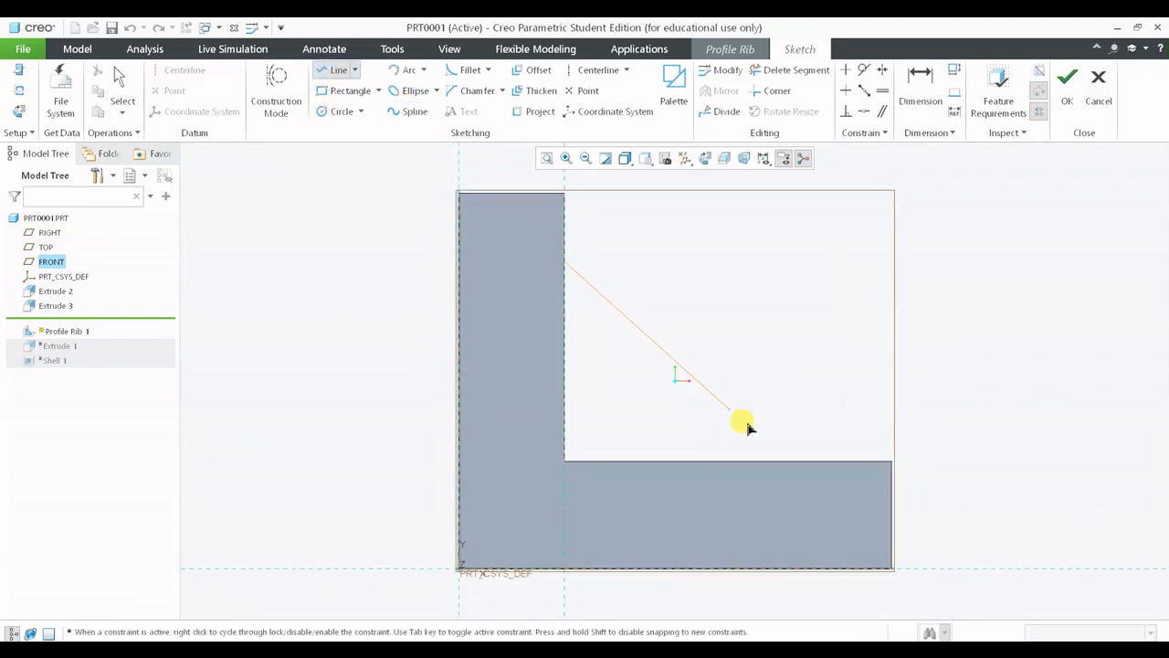
left_click(774, 468)
middle_click(849, 271)
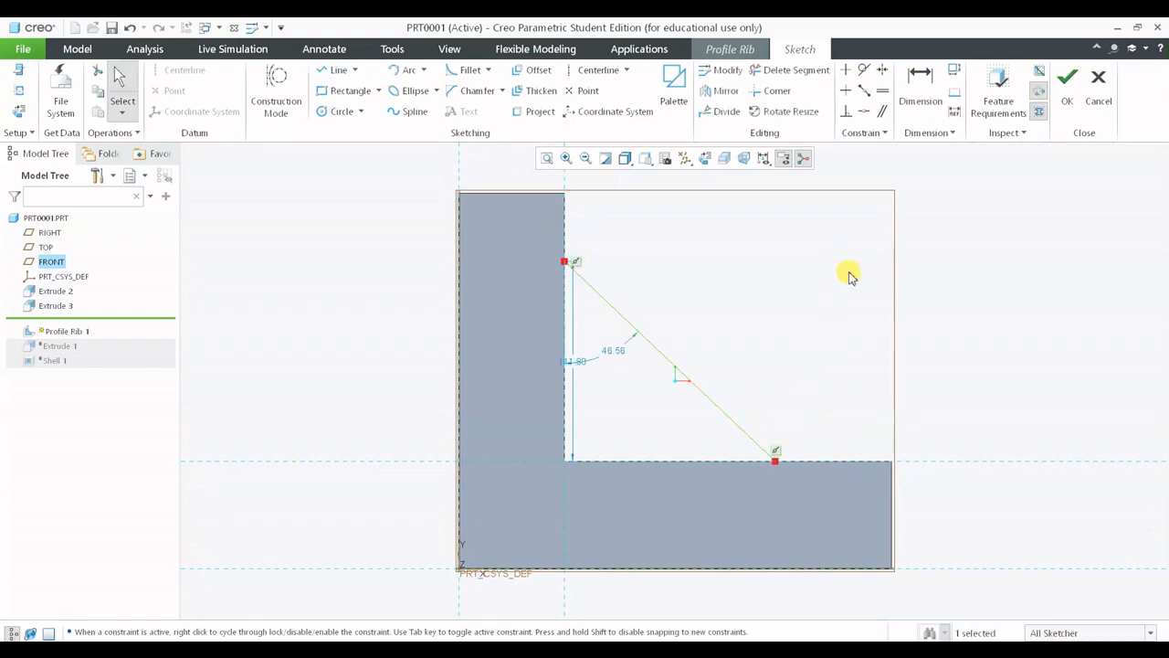
middle_click_drag(848, 271, 966, 251)
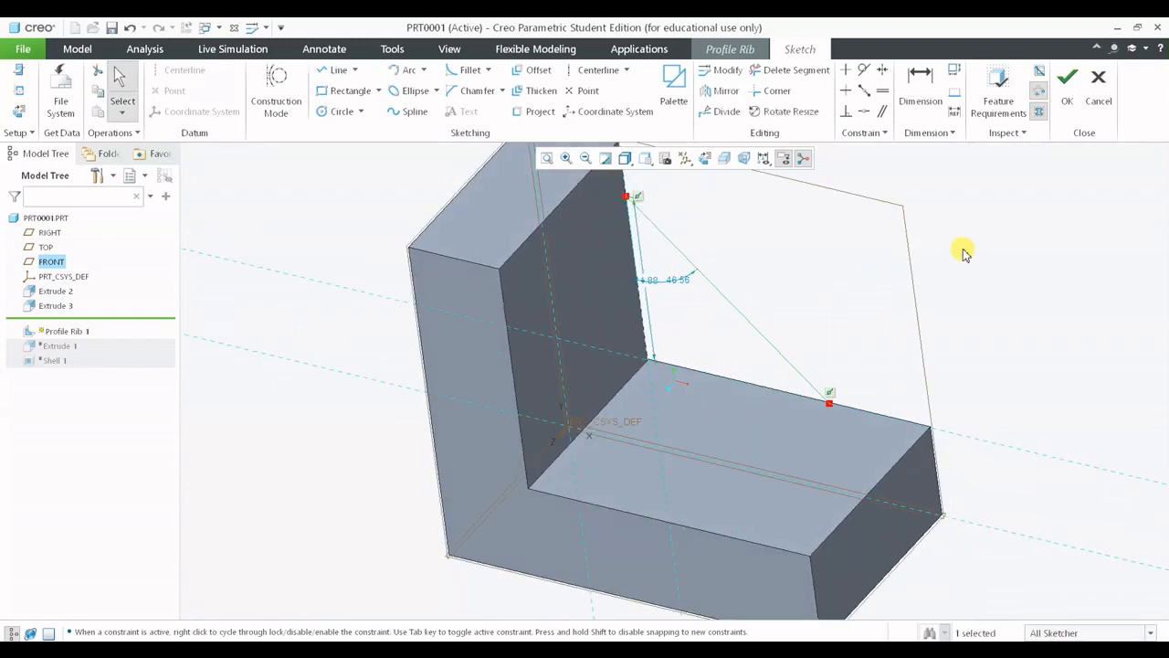
left_click(1064, 92)
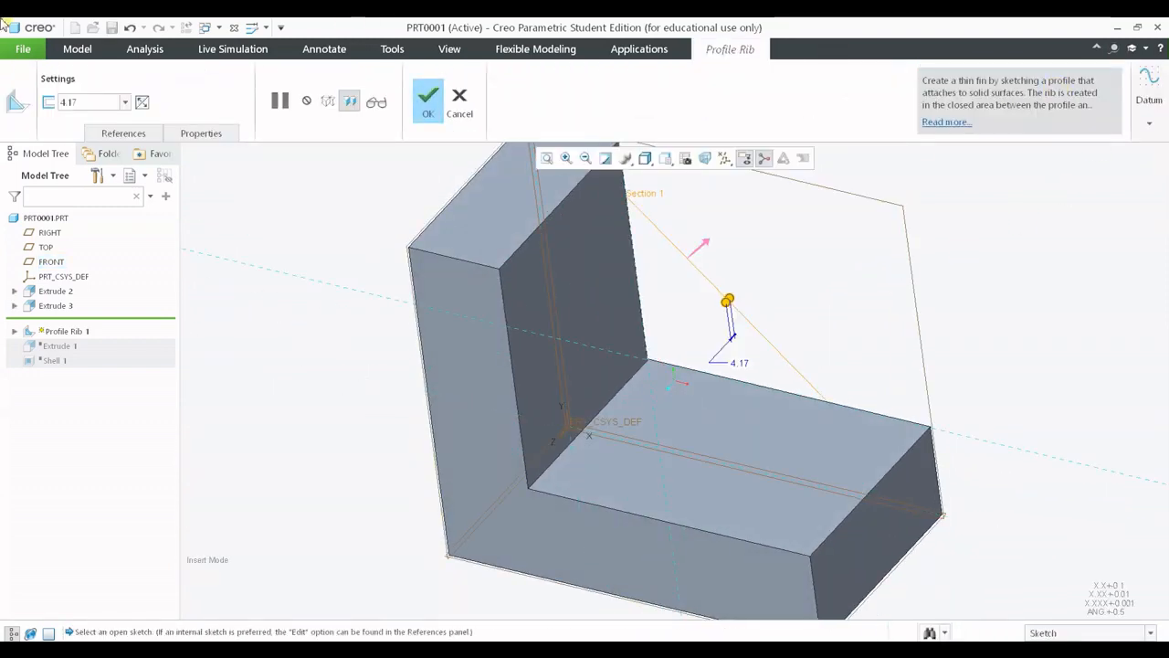
Flip the rib's fill direction towards the bracket's inner corner, switch its thickness side, and complete the rib
scroll(882, 378, "down", 3)
scroll(802, 319, "up", 6)
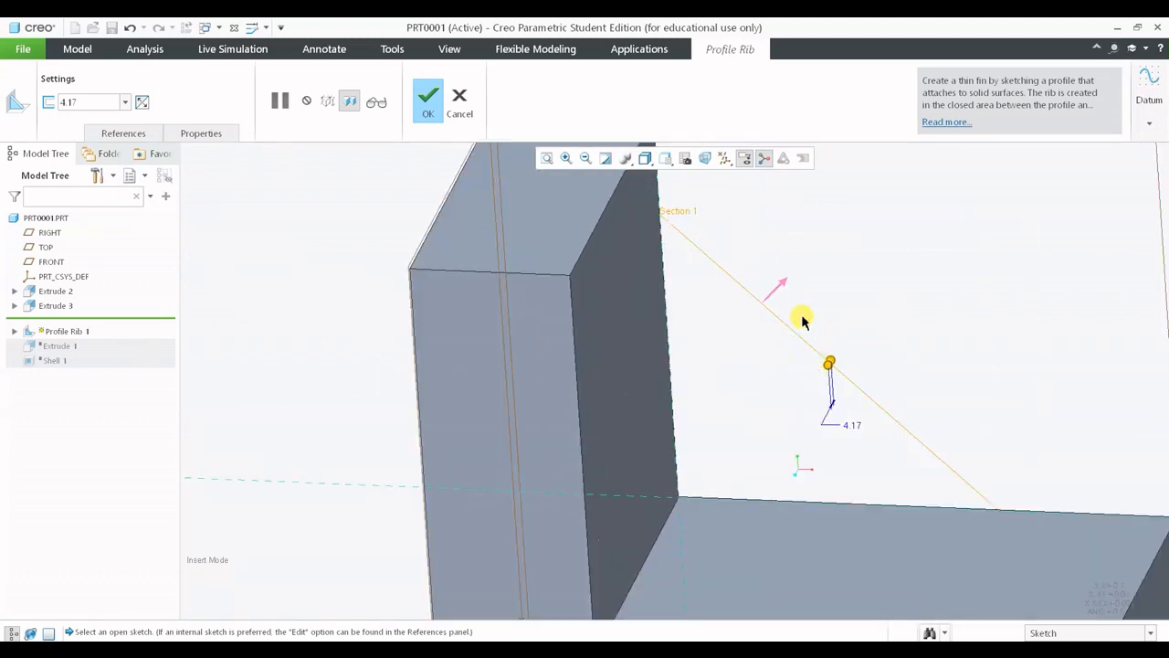
left_click(777, 291)
middle_click_drag(875, 372, 846, 381)
left_click(146, 103)
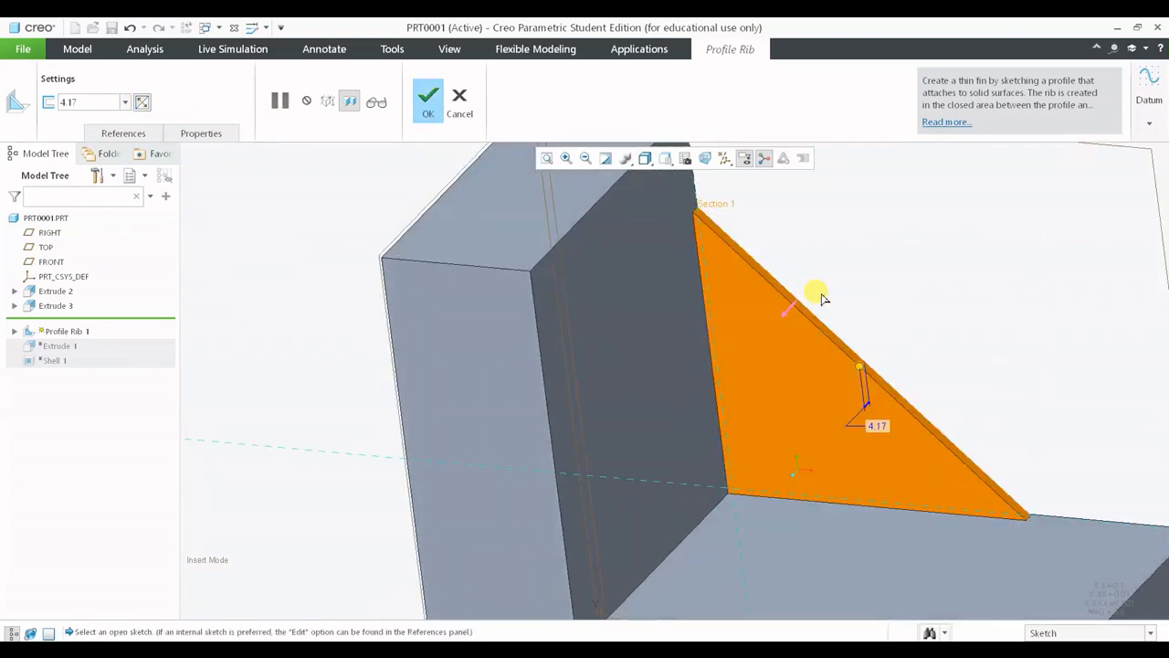
scroll(822, 298, "down", 5)
middle_click_drag(840, 311, 918, 358)
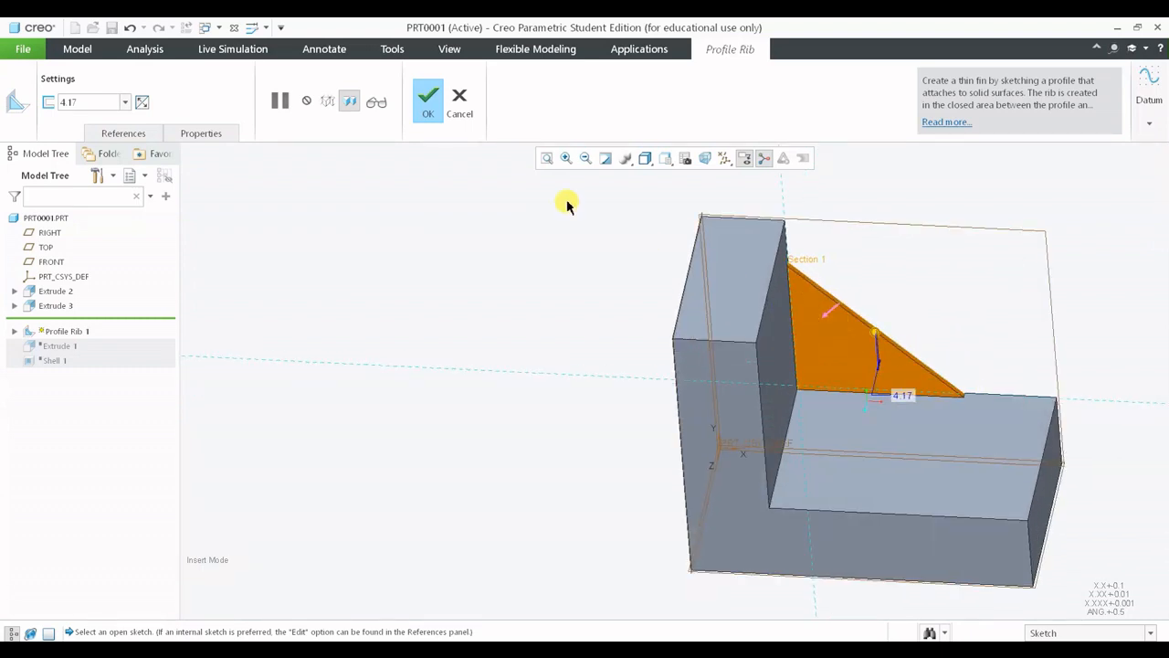
middle_click_drag(976, 425, 851, 426)
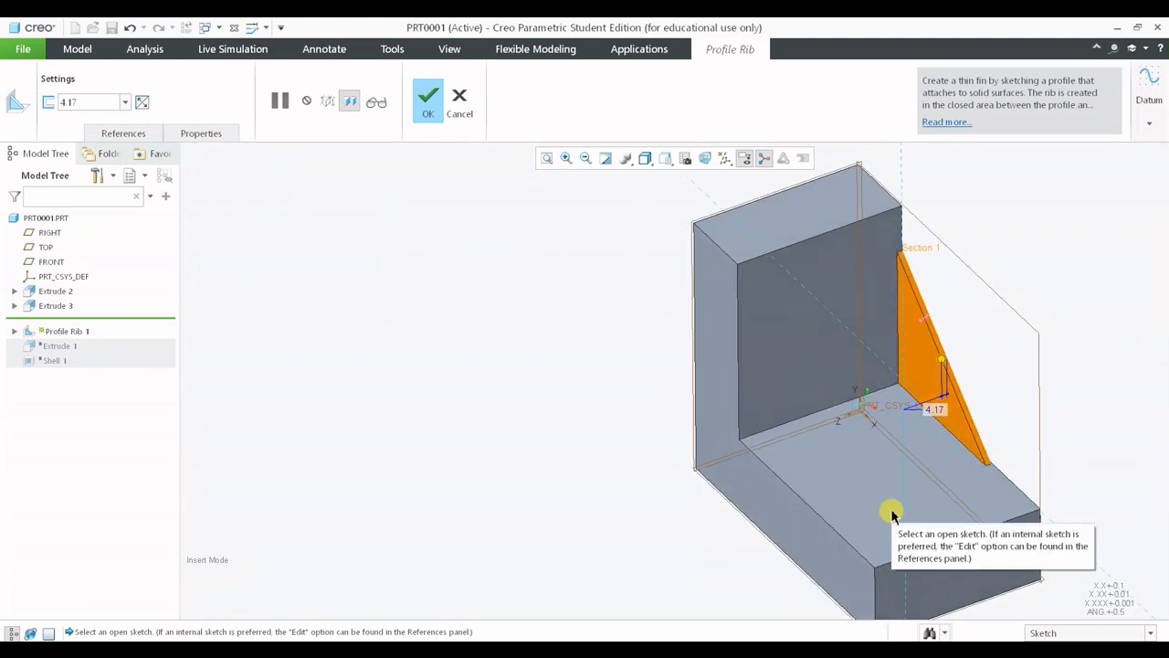
left_click(426, 101)
Create a datum plane offset 48.80 from the FRONT plane towards the front of the bracket
middle_click_drag(634, 268, 529, 248)
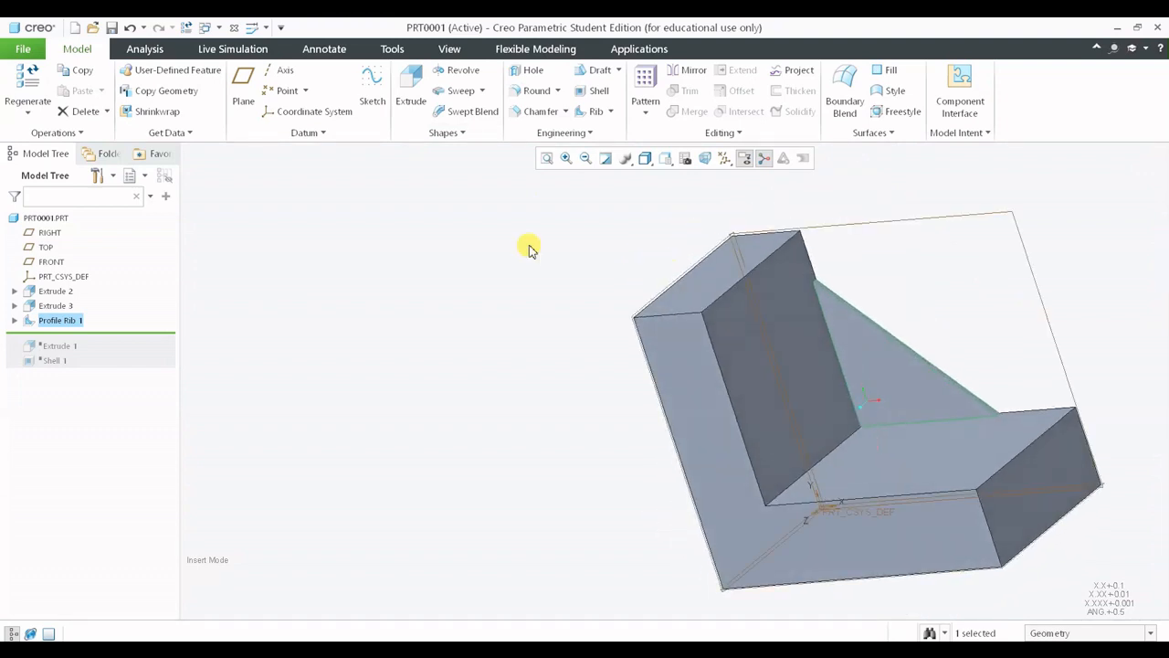
left_click(243, 91)
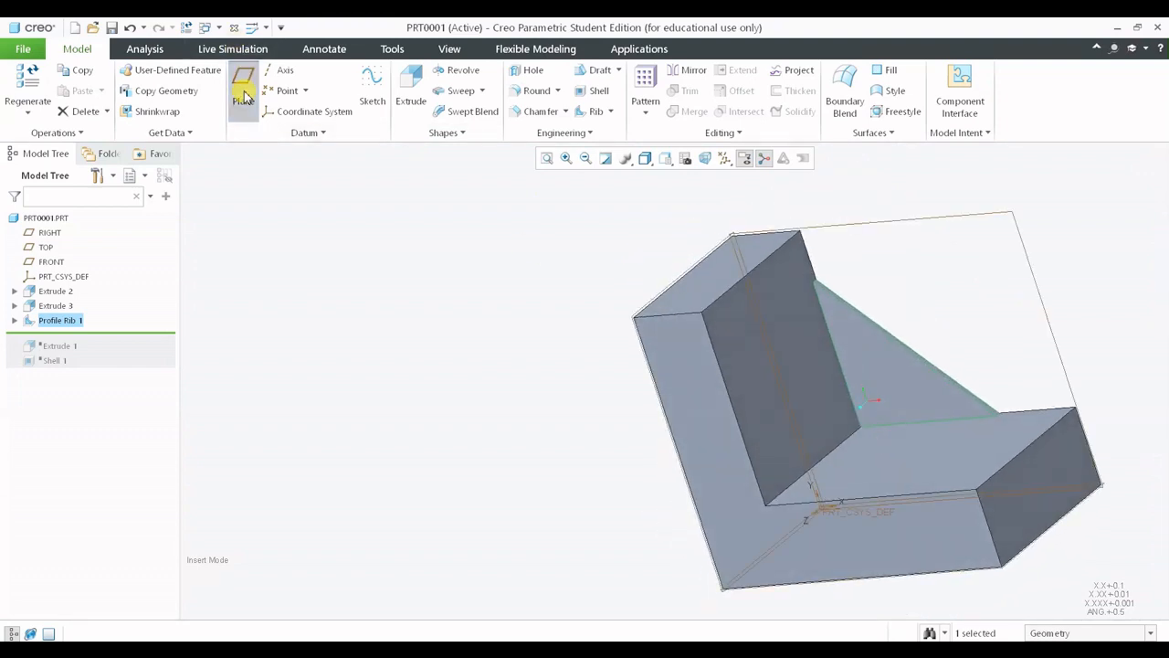
left_click(843, 230)
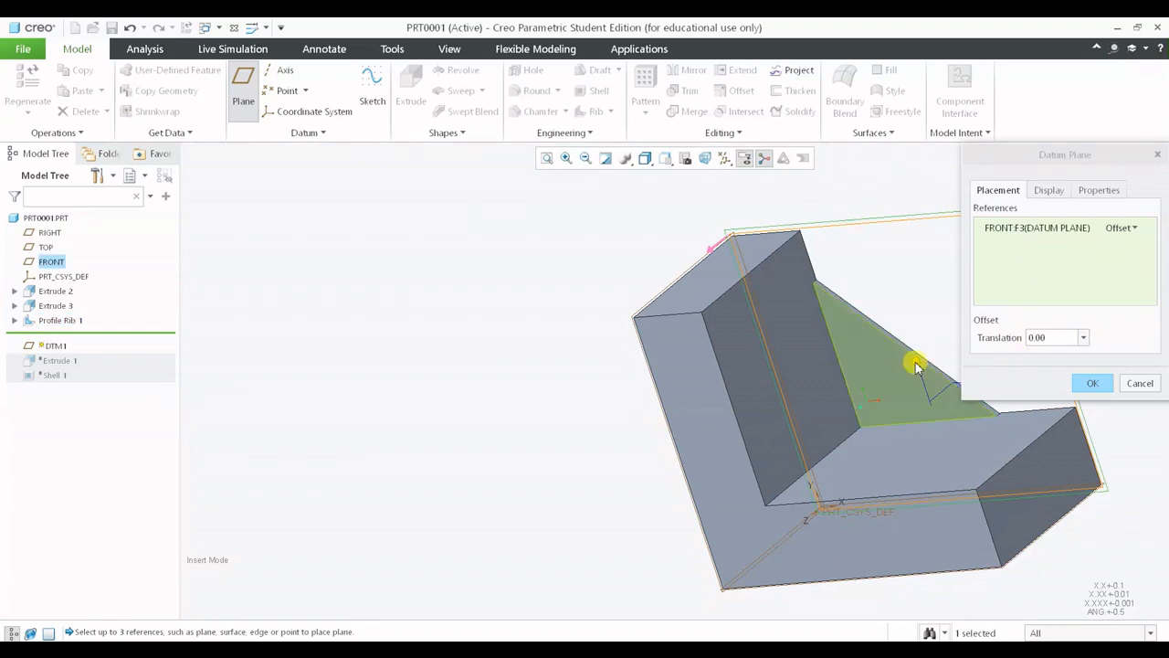
left_click_drag(916, 365, 888, 399)
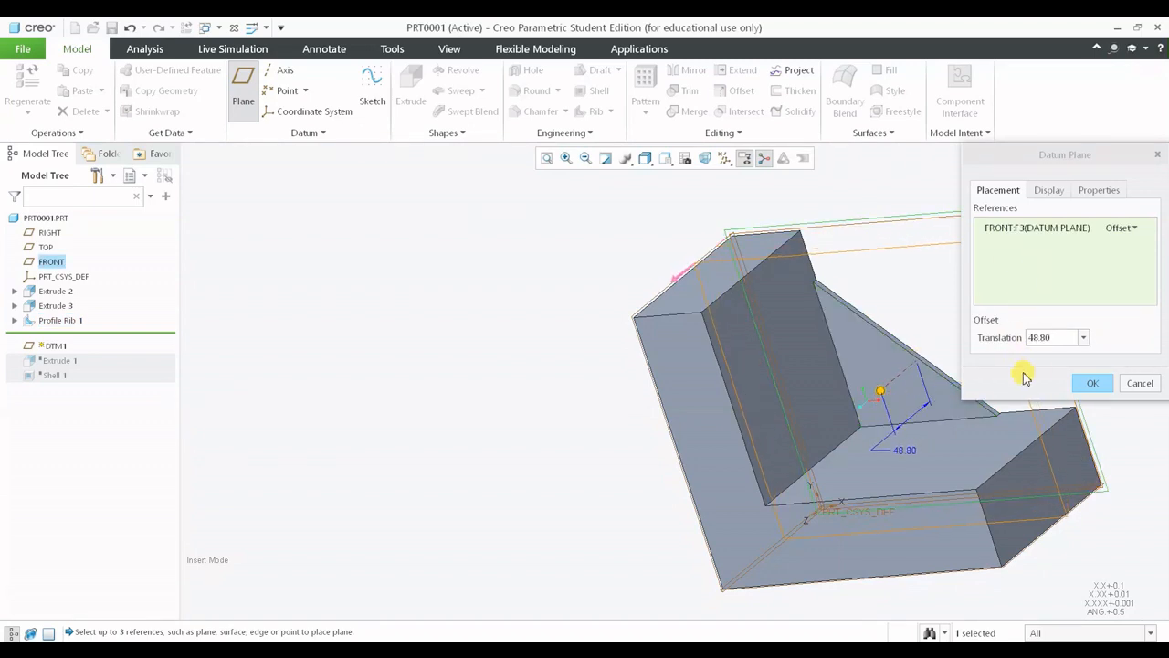
left_click(1094, 382)
middle_click_drag(825, 334, 822, 287)
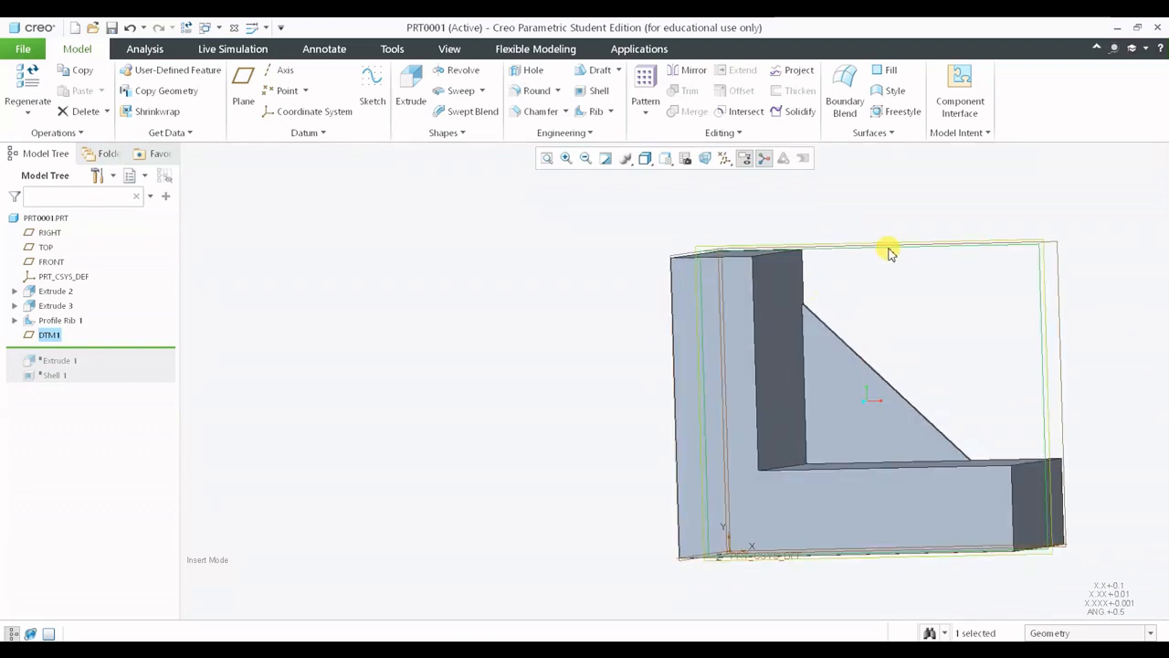
middle_click_drag(890, 250, 933, 312)
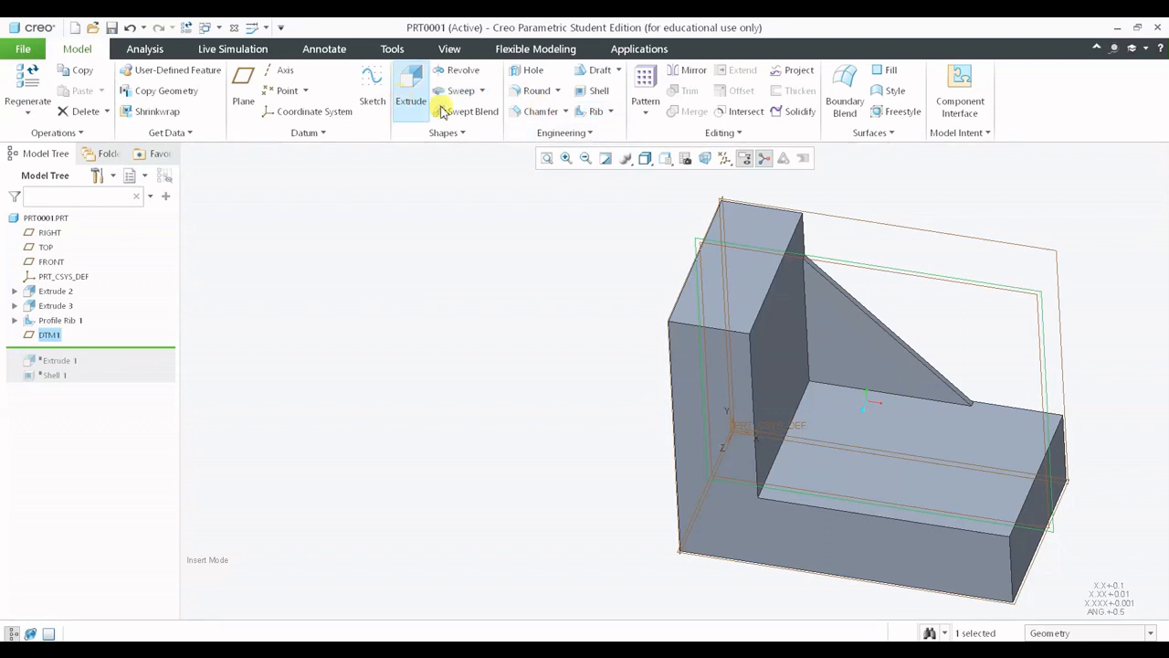
Sketch a second, smaller Profile Rib line on the offset datum plane, joining the upright leg's inner face to the base's upper face
left_click(612, 111)
left_click(610, 143)
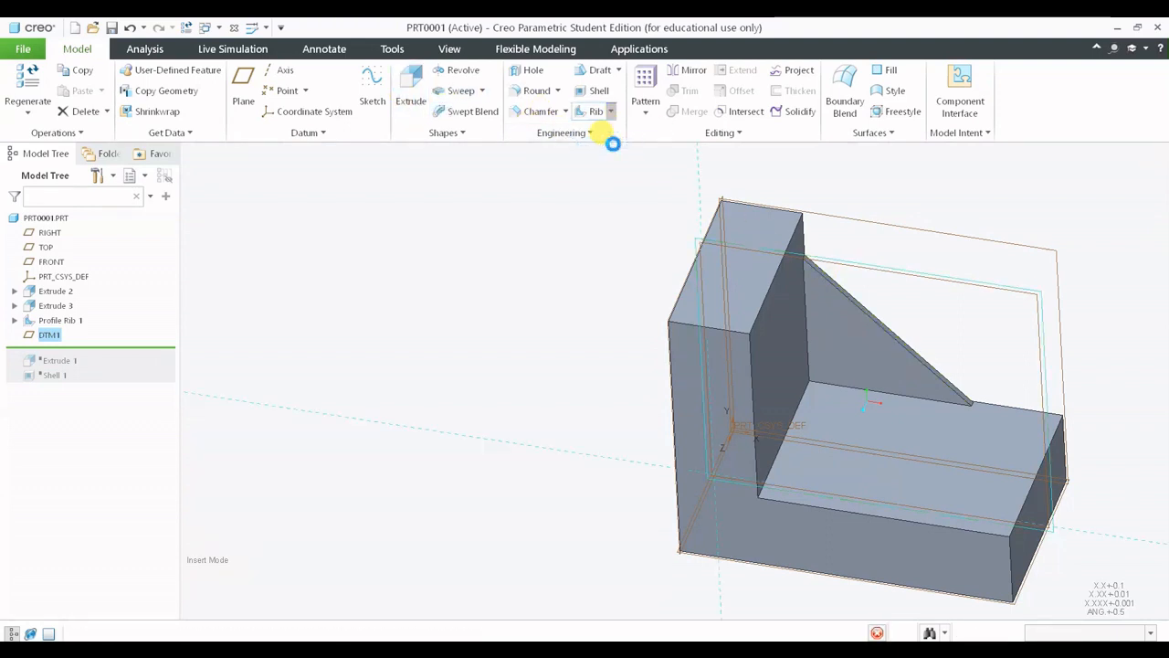
left_click(694, 159)
left_click(703, 159)
left_click(703, 159)
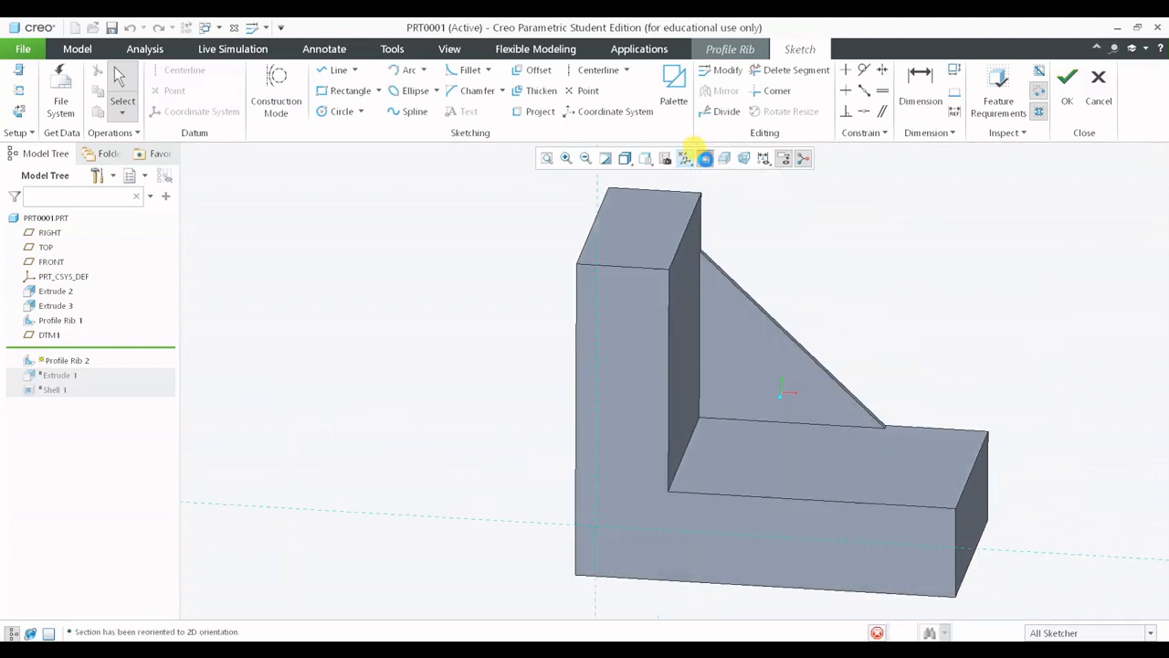
left_click(334, 70)
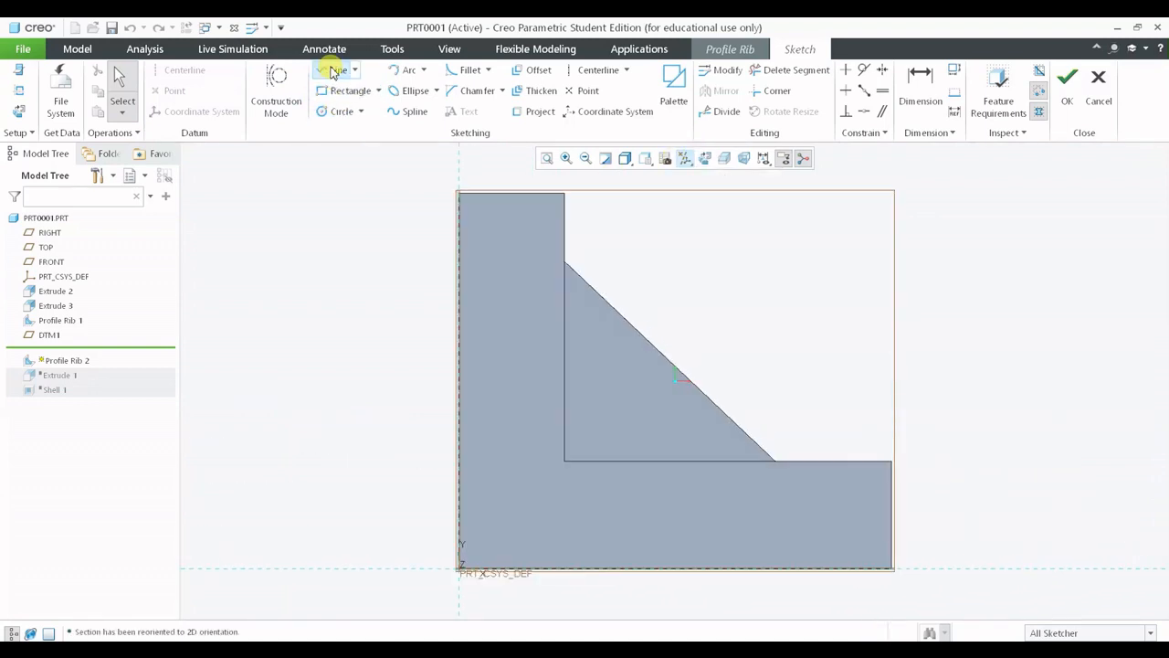
left_click(562, 307)
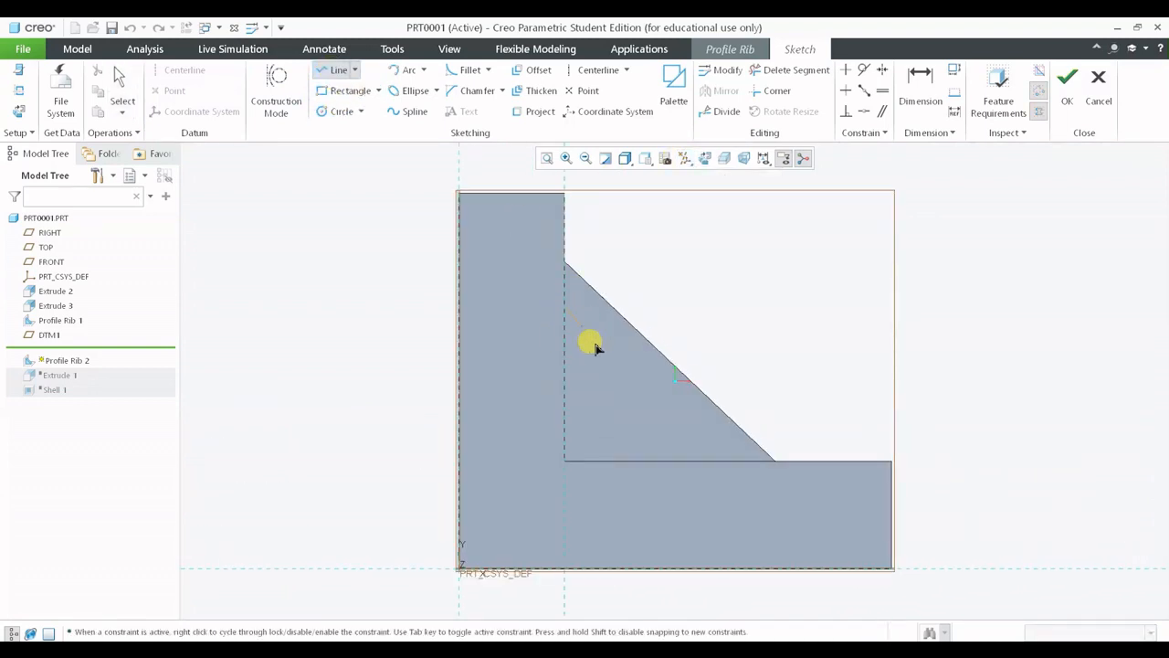
left_click(671, 461)
middle_click(787, 387)
middle_click(787, 387)
left_click(1068, 101)
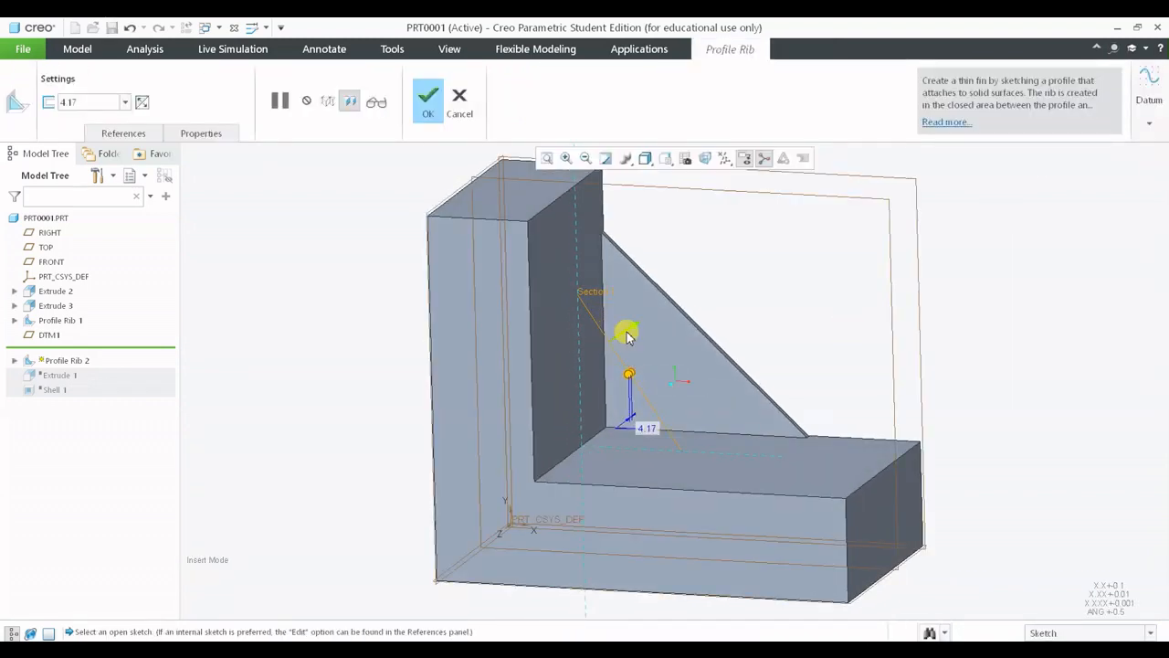
Flip the second rib's fill direction towards the bracket's inner corner and complete the rib
left_click(626, 333)
mouse_move(620, 334)
middle_mouse_down()
mouse_move(569, 352)
mouse_move(669, 333)
mouse_move(619, 347)
mouse_move(600, 335)
middle_mouse_up()
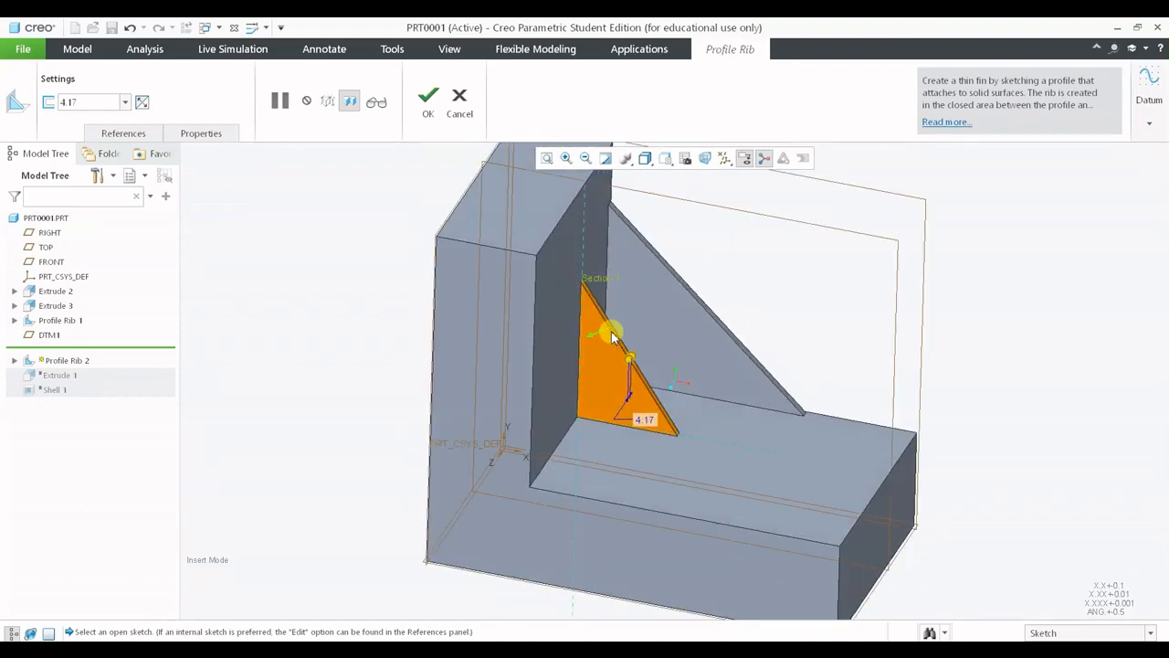
scroll(598, 338, "up", 4)
scroll(596, 322, "down", 4)
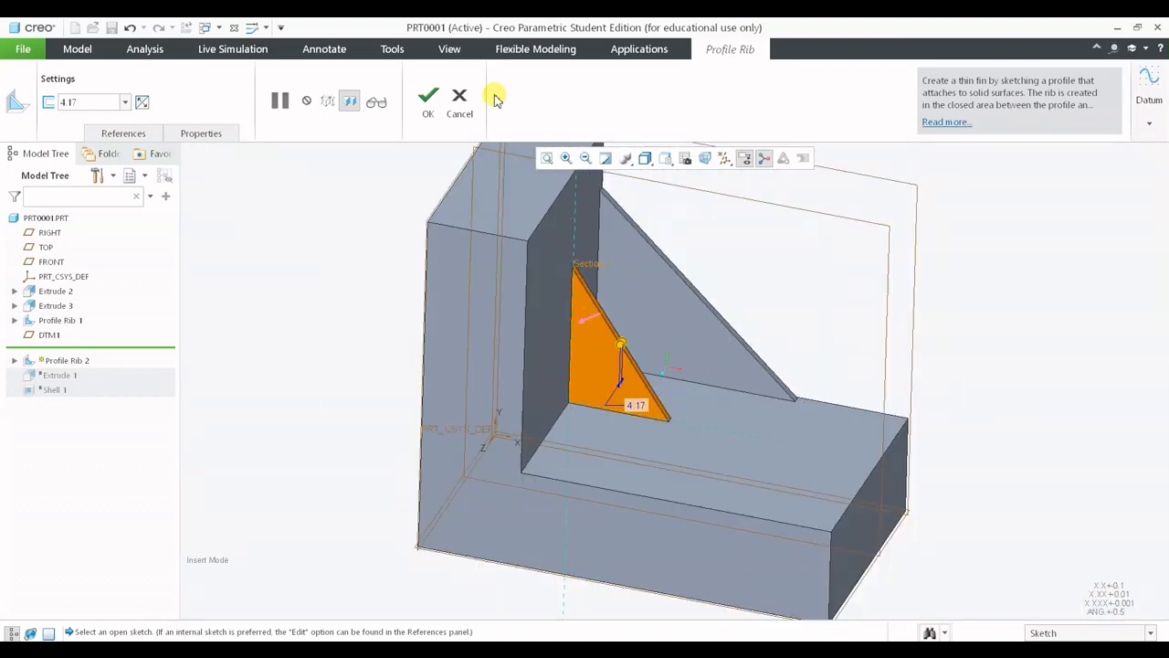
left_click(427, 97)
middle_click_drag(1009, 314, 986, 304)
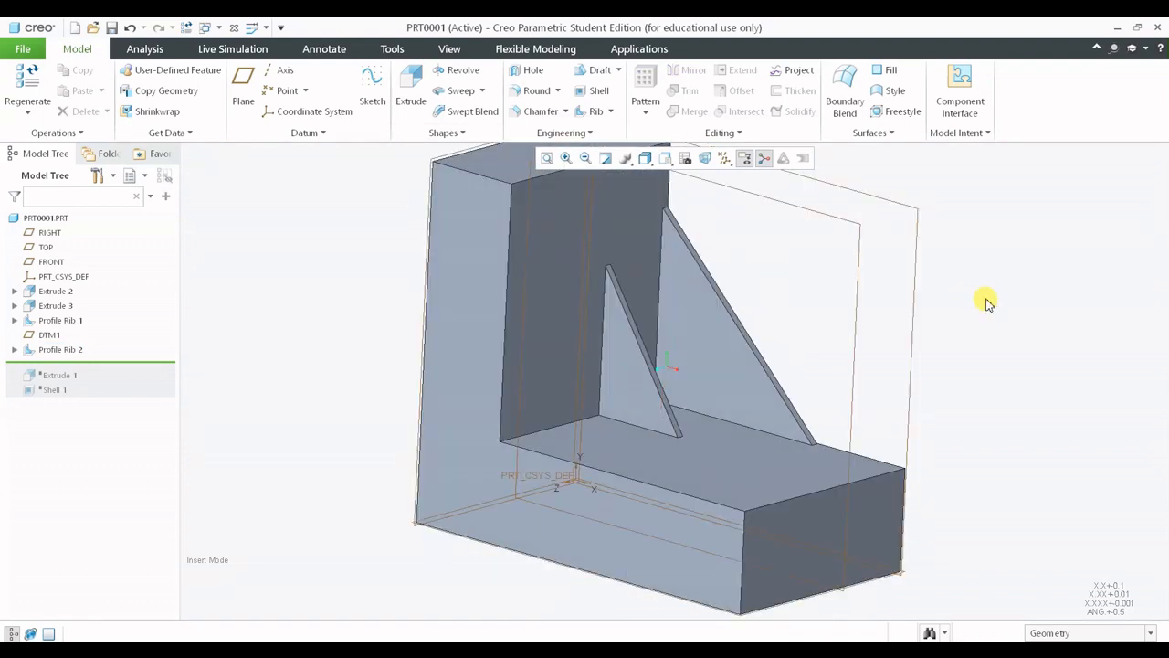
Delete Extrude 2 together with its dependent features, and also delete the offset datum plane DTM1
left_click(611, 113)
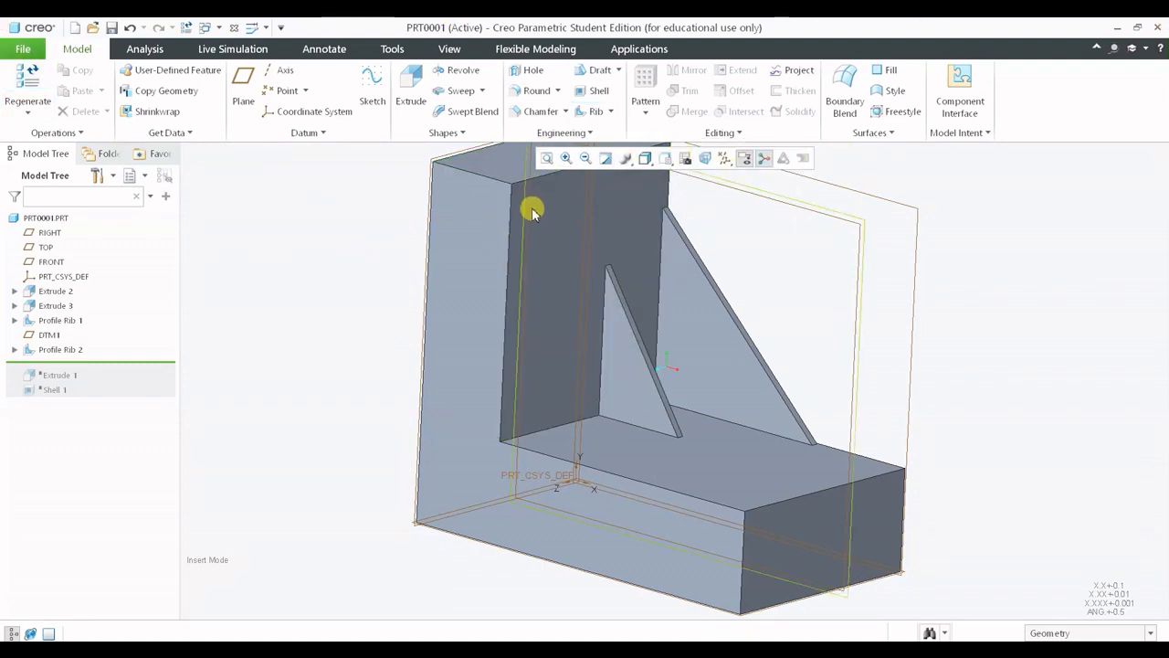
scroll(422, 290, "up", 3)
left_click(57, 292)
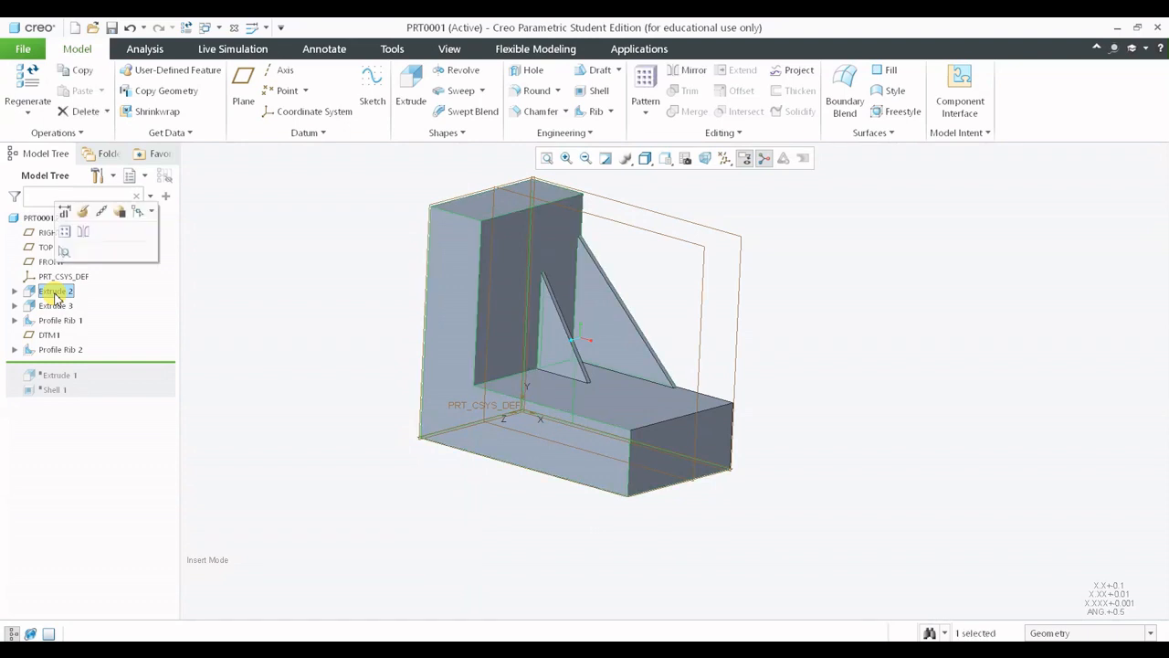
key("Delete")
key("Return")
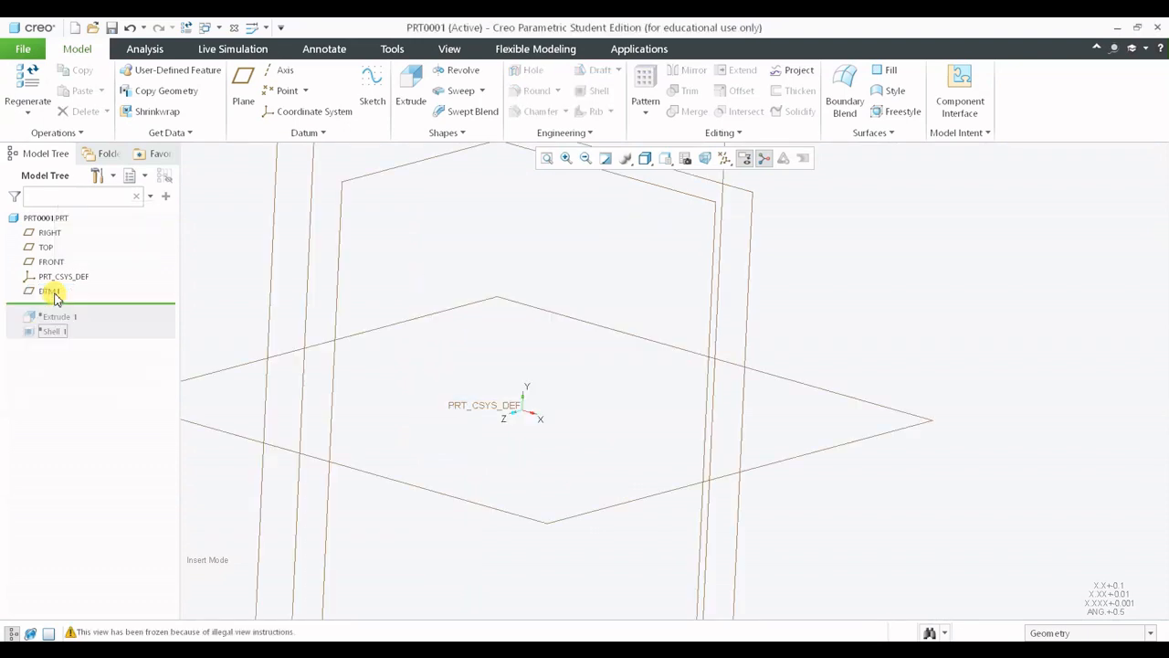
left_click(48, 290)
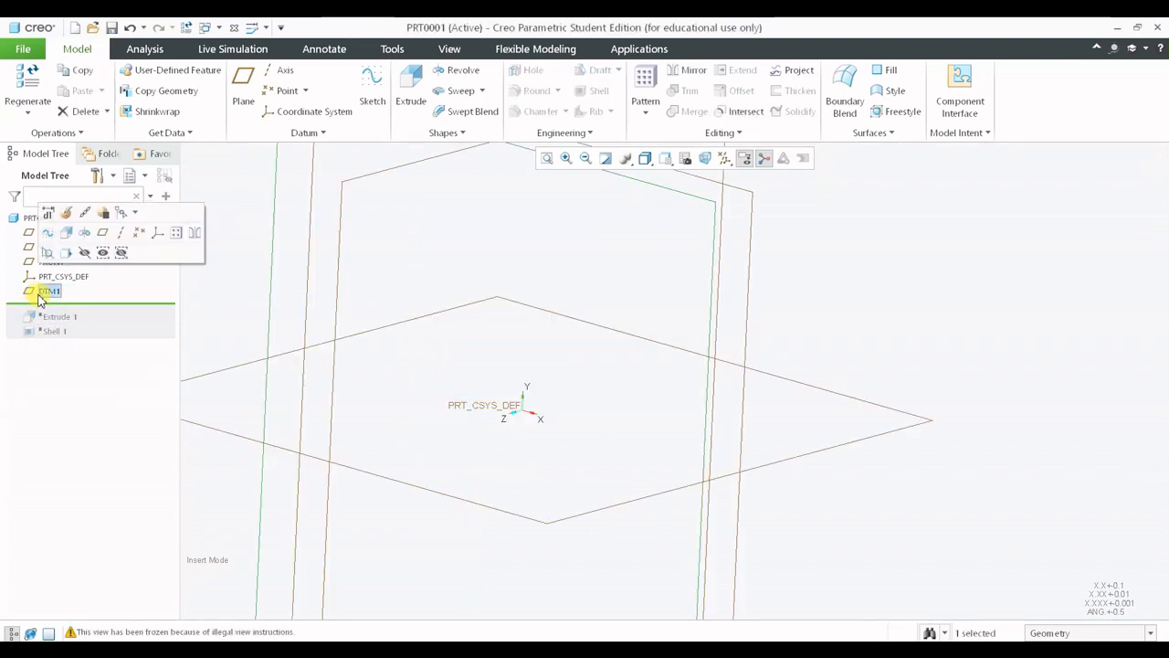
key("Delete")
key("Return")
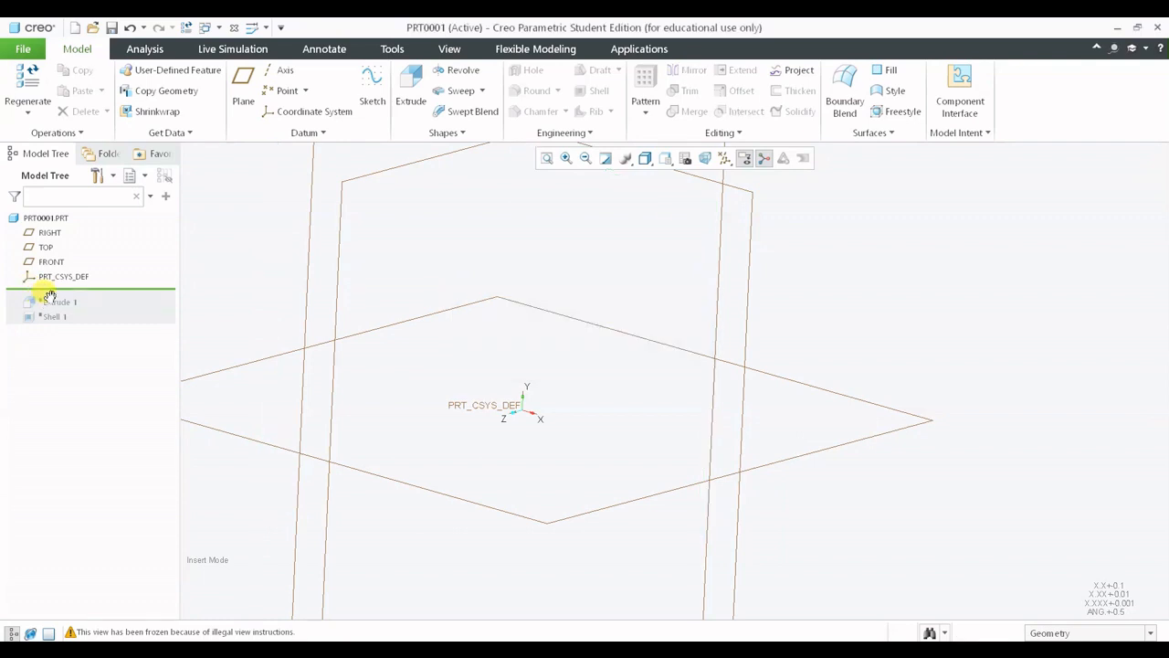
Move the model tree's insertion marker below Shell 1 to bring back Extrude 1 and Shell 1
left_click_drag(58, 324, 60, 322)
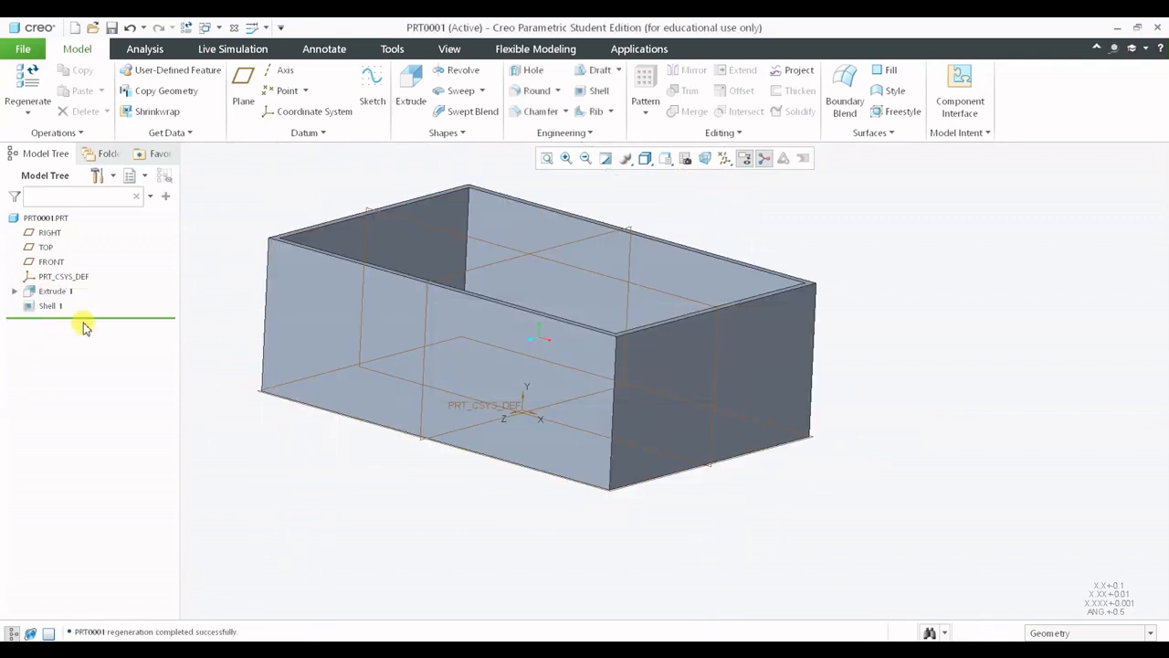
middle_click_drag(550, 377, 682, 352)
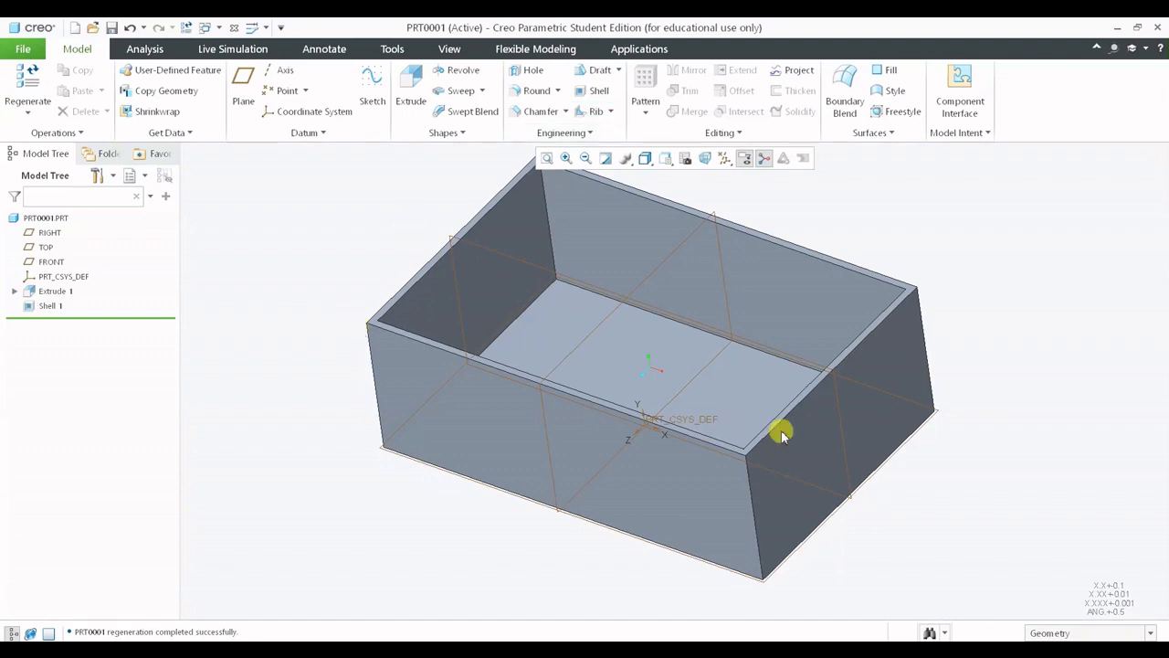
Start a Trajectory Rib feature on the shelled box
middle_click_drag(747, 463, 236, 495)
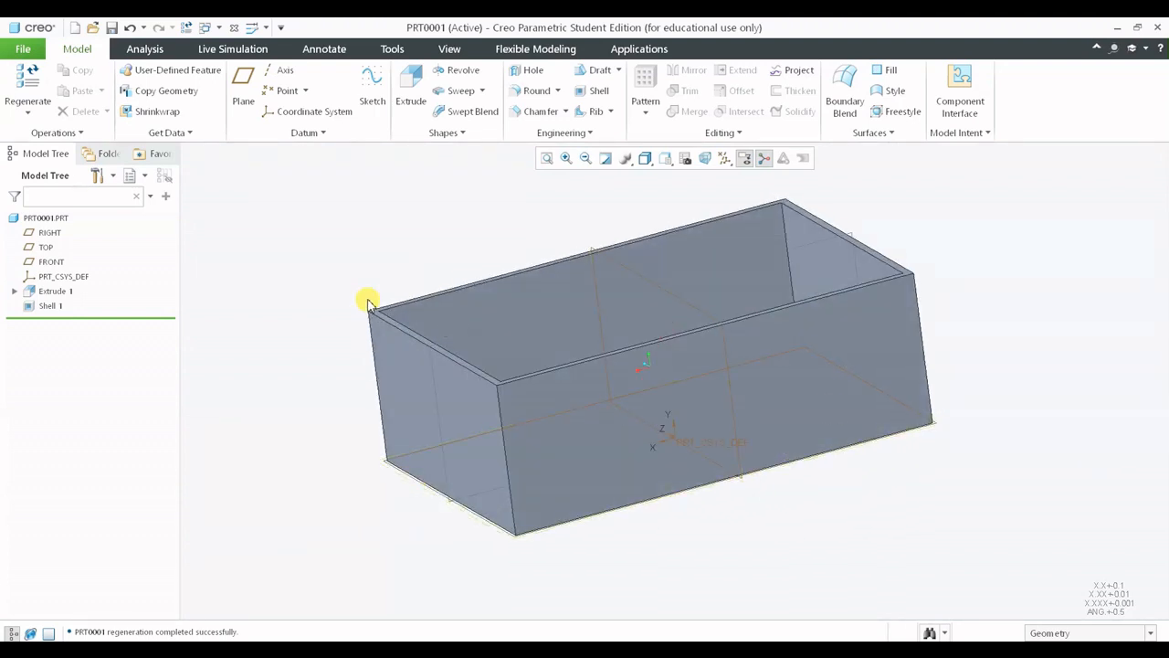
scroll(367, 302, "down", 1)
scroll(702, 379, "up", 1)
middle_click_drag(700, 377, 676, 432, "shift")
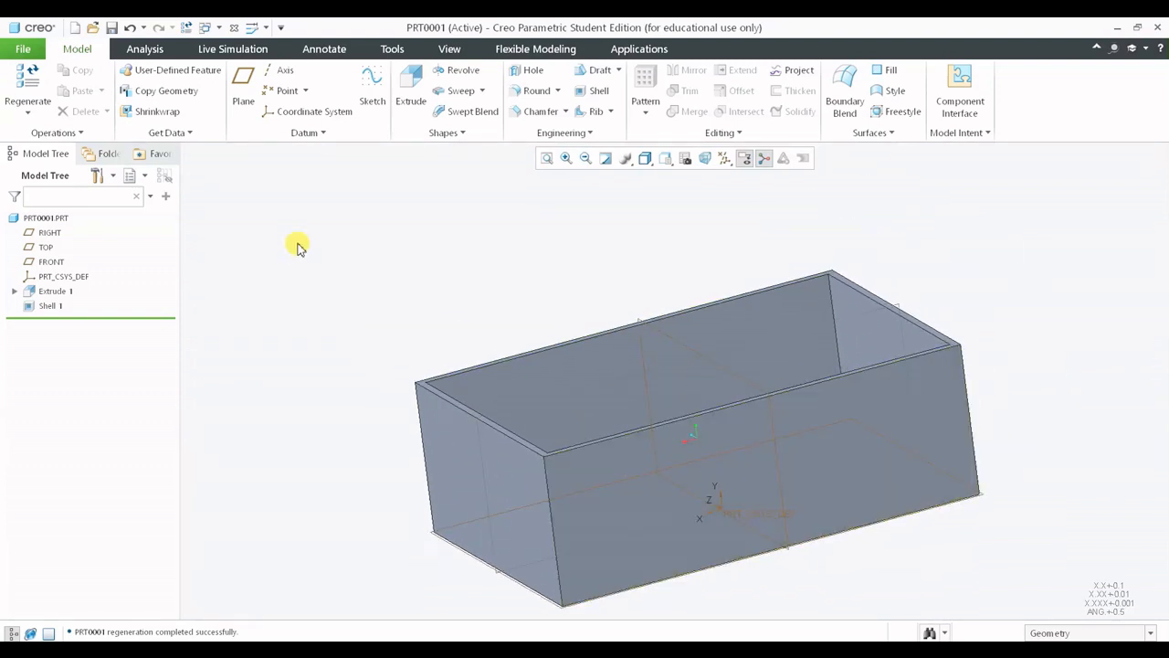
left_click(611, 114)
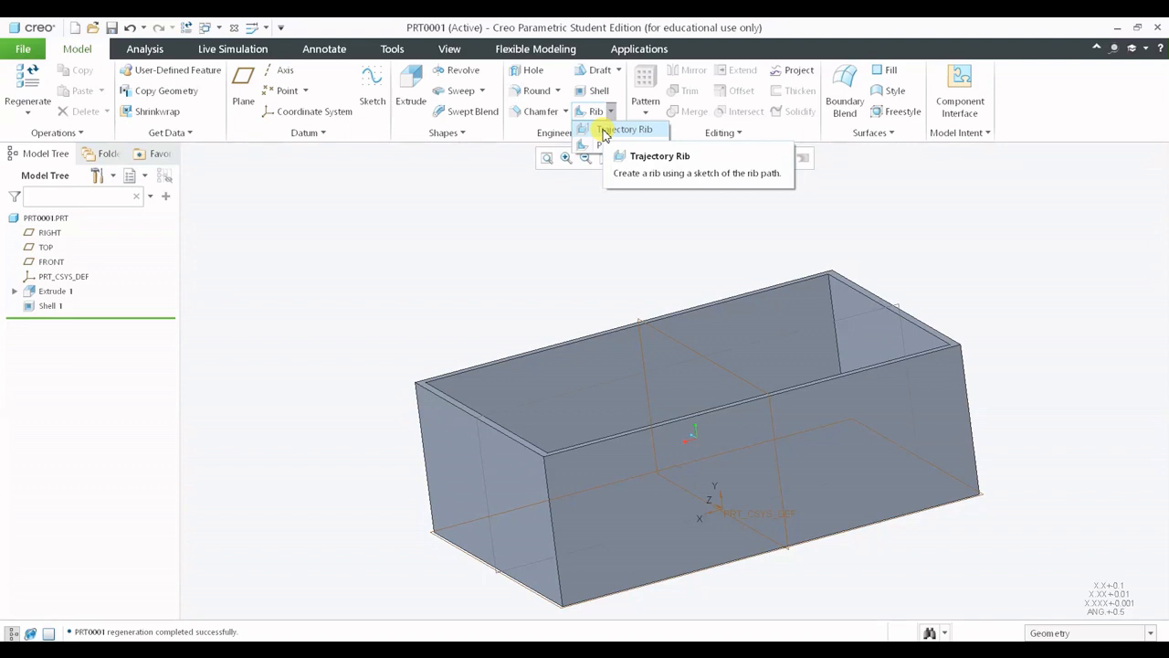
left_click(602, 131)
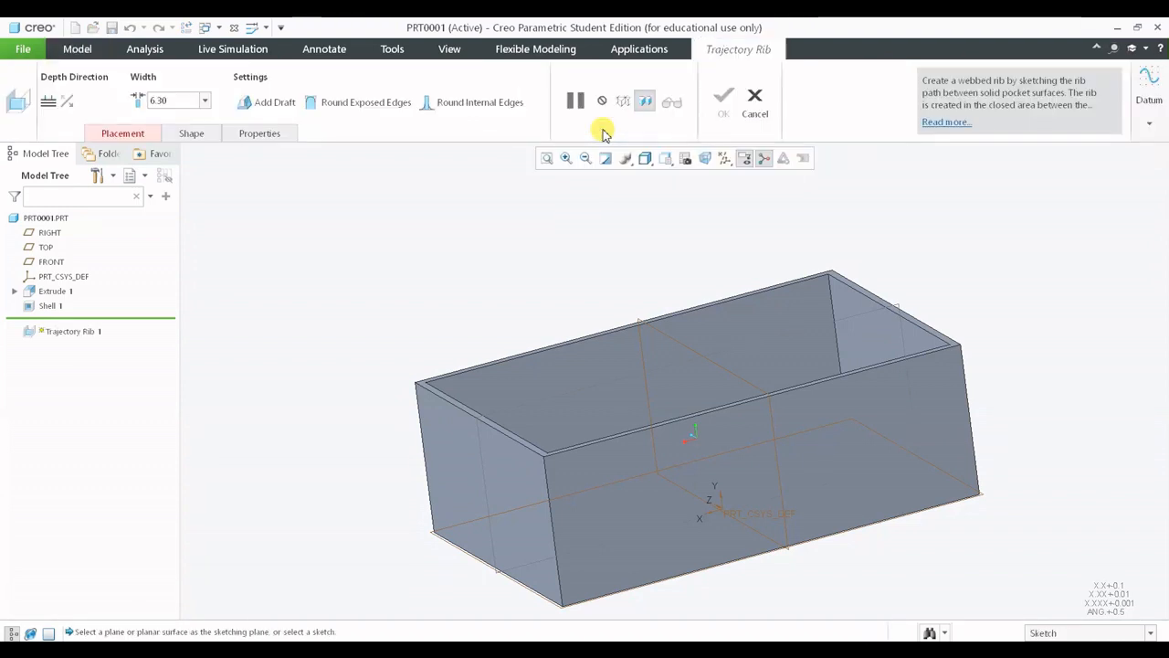
middle_click_drag(953, 336, 913, 365)
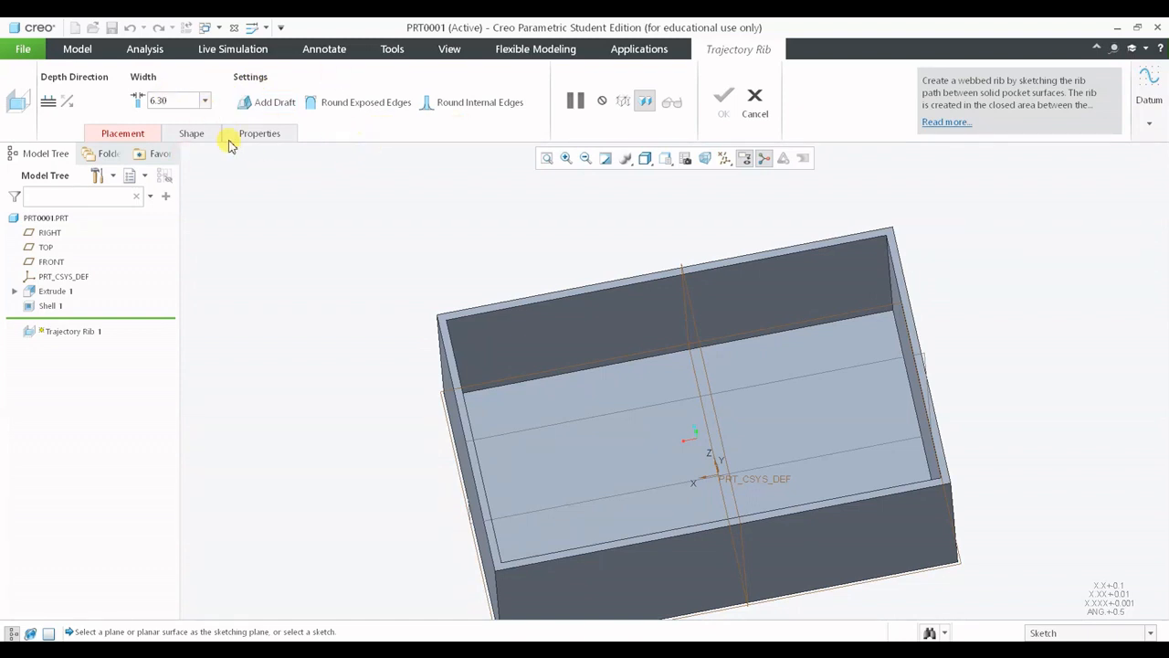
scroll(469, 216, "up", 2)
mouse_move(533, 225)
middle_mouse_down()
mouse_move(548, 274)
mouse_move(506, 195)
mouse_move(532, 228)
middle_mouse_up()
scroll(536, 234, "up", 1)
scroll(598, 235, "down", 3)
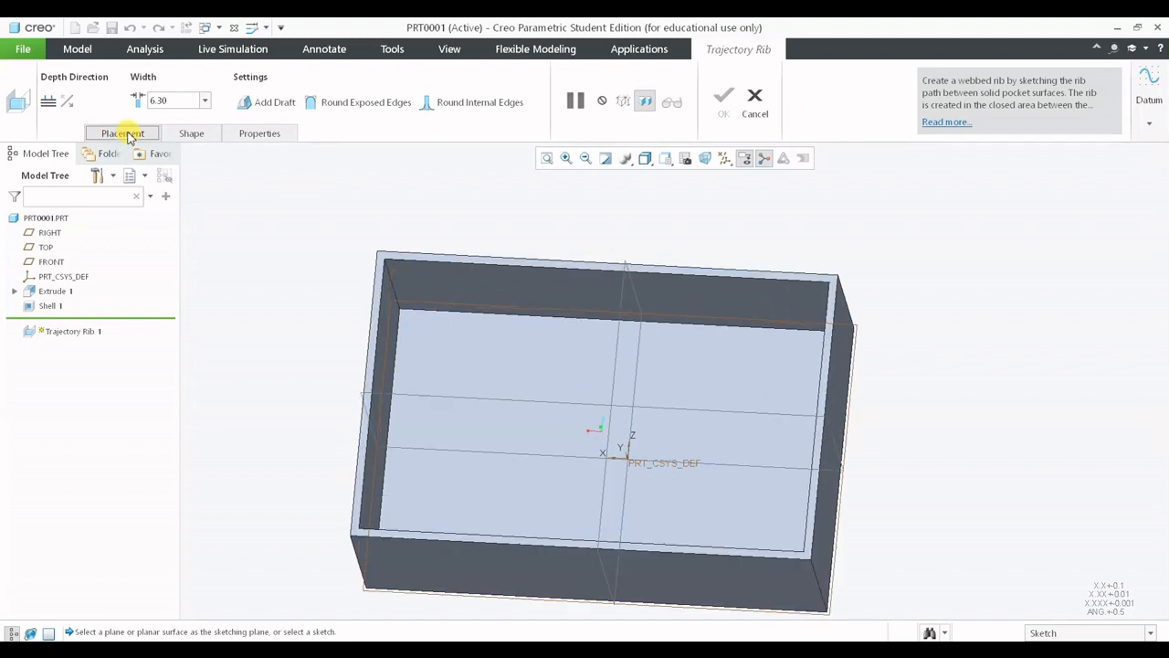
Define the rib sketch on the box's upper rim face, with the RIGHT plane as Left orientation reference, and view it straight on
left_click(128, 135)
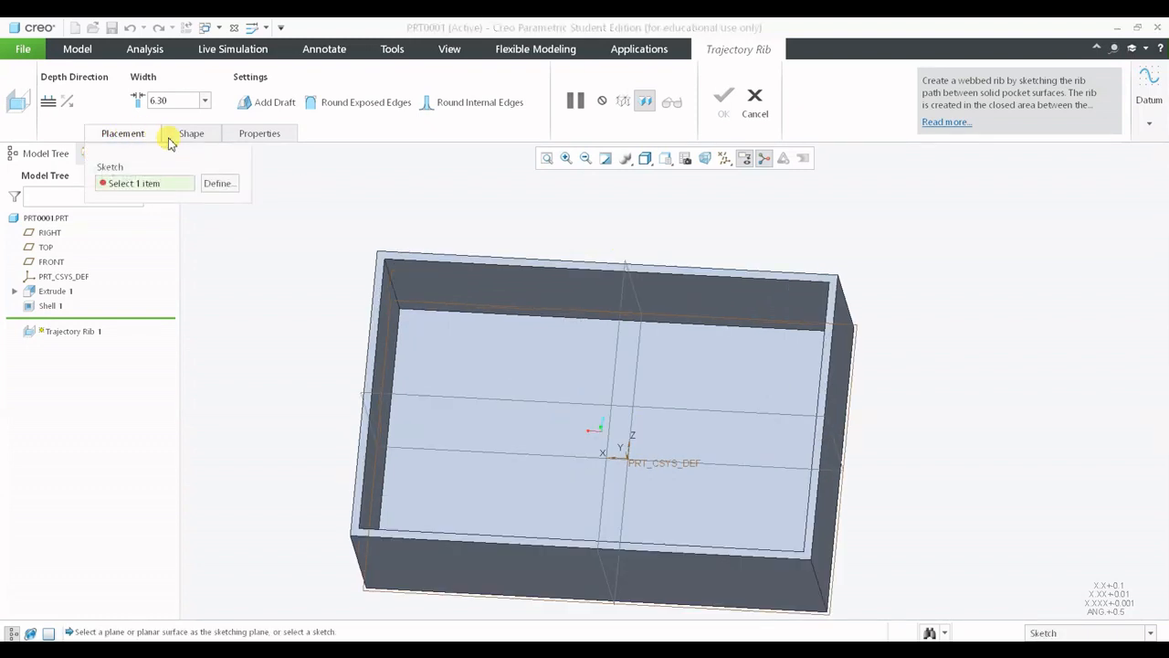
left_click(219, 184)
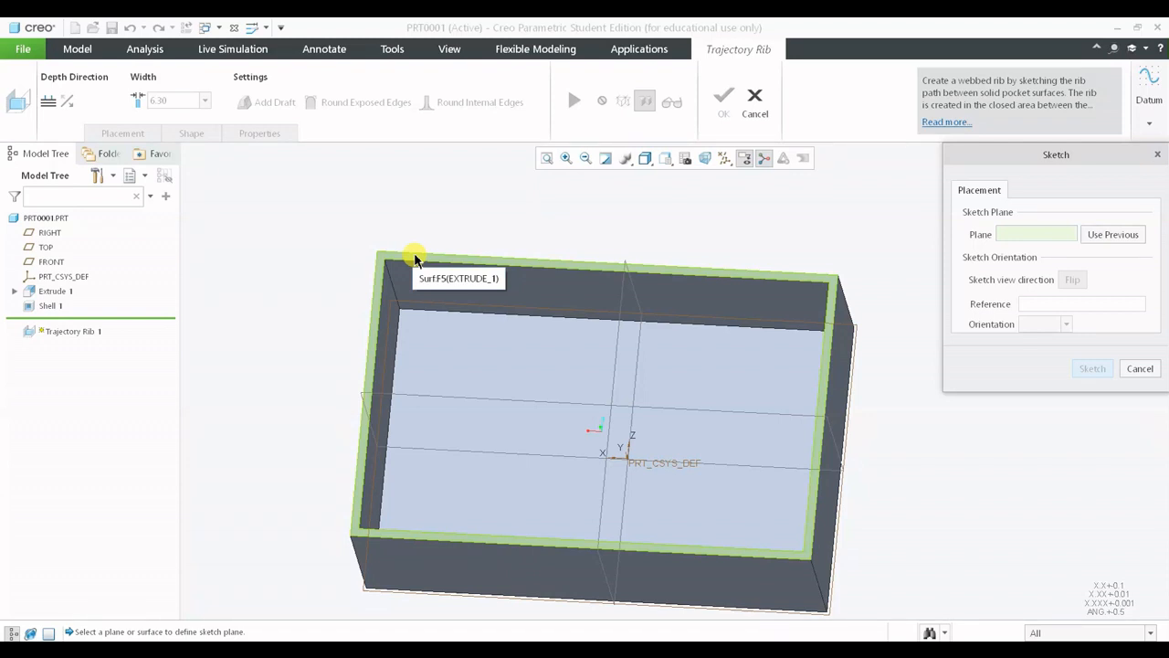
left_click(414, 258)
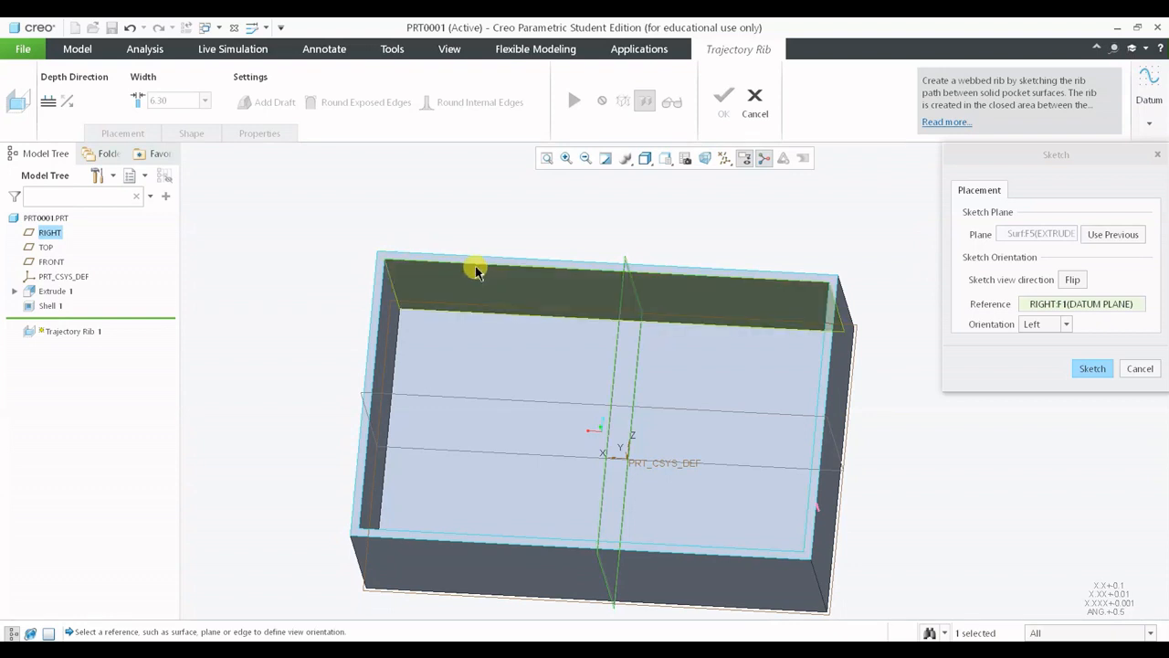
scroll(496, 261, "up", 3)
scroll(496, 261, "down", 5)
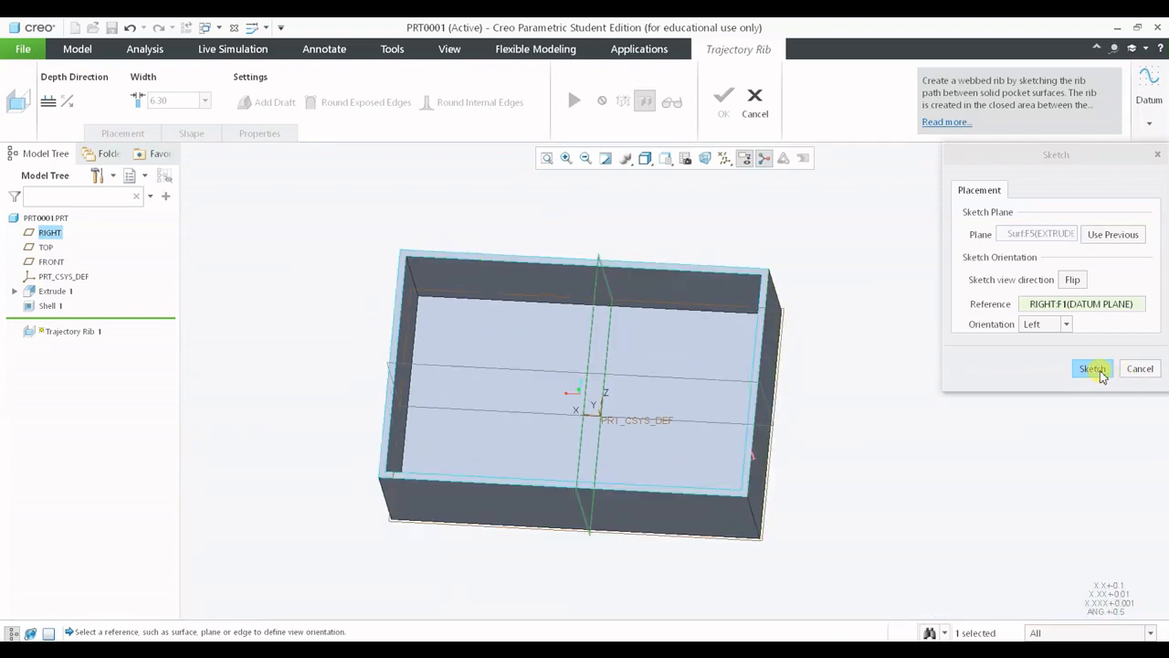
left_click(1100, 371)
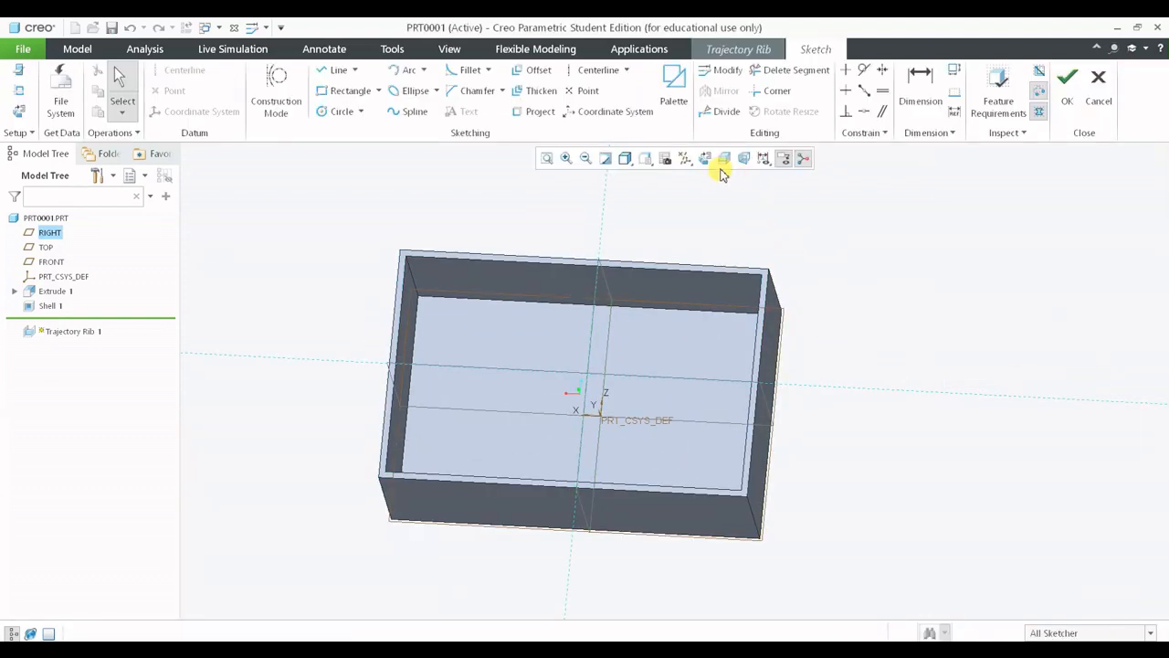
left_click(704, 159)
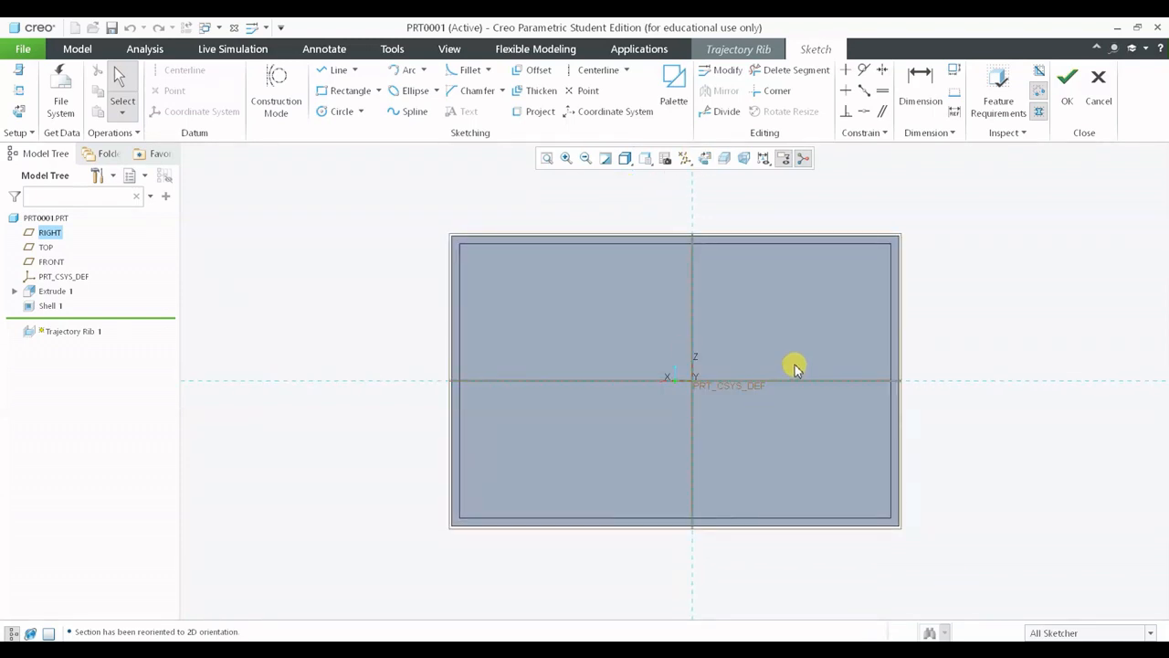
In No Hidden display, sketch a horizontal line between the box's two shorter inner walls, about 42.4 above the horizontal reference
left_click(331, 73)
left_click(624, 159)
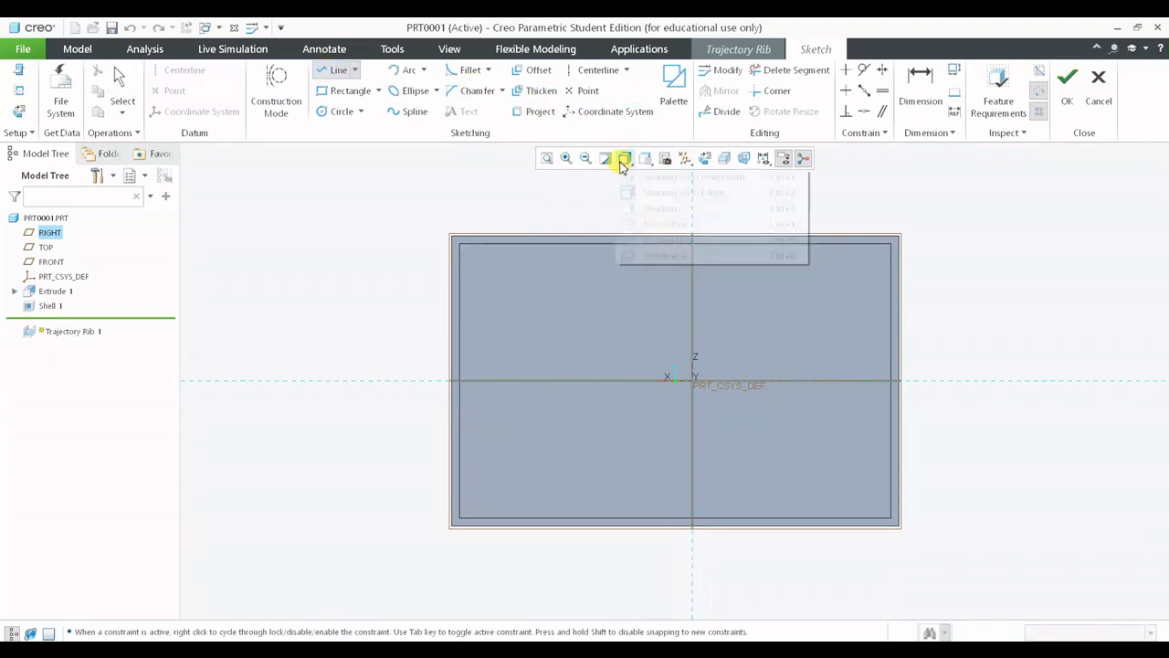
left_click(676, 225)
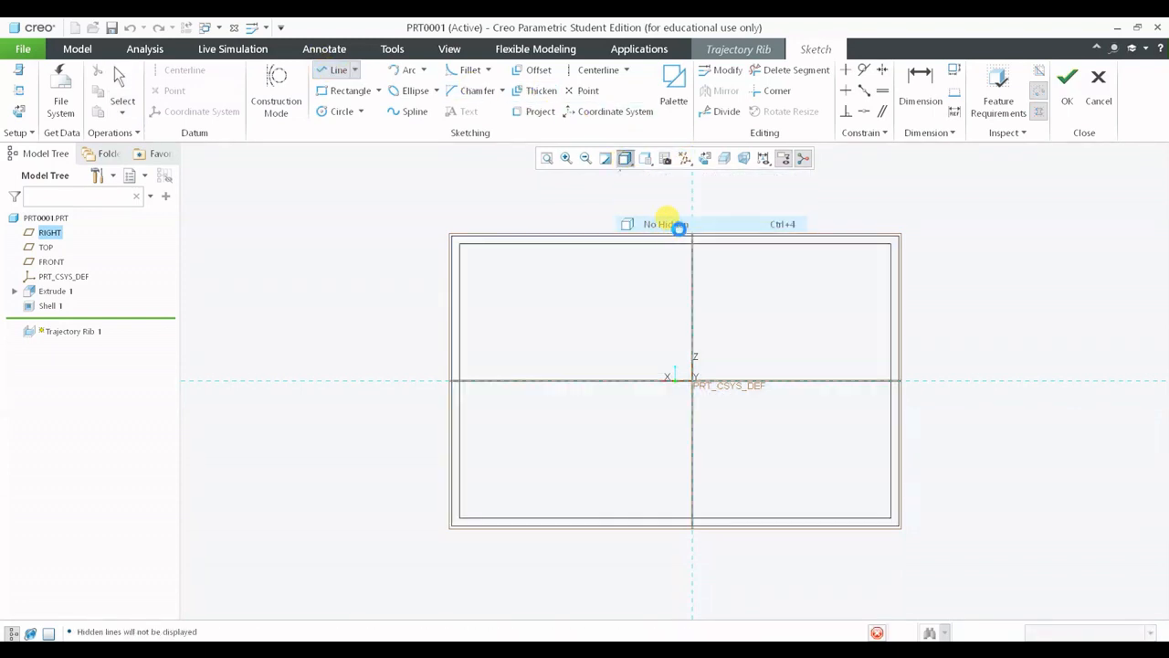
mouse_move(657, 370)
middle_mouse_down()
mouse_move(648, 347)
mouse_move(666, 347)
middle_mouse_up()
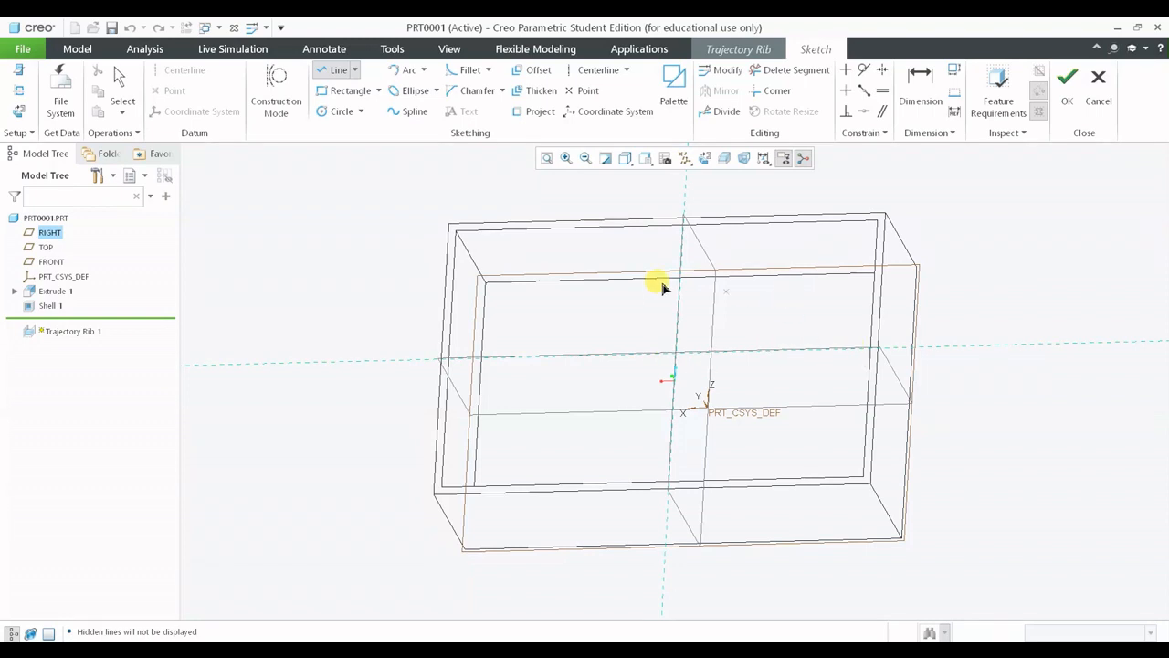
left_click(706, 160)
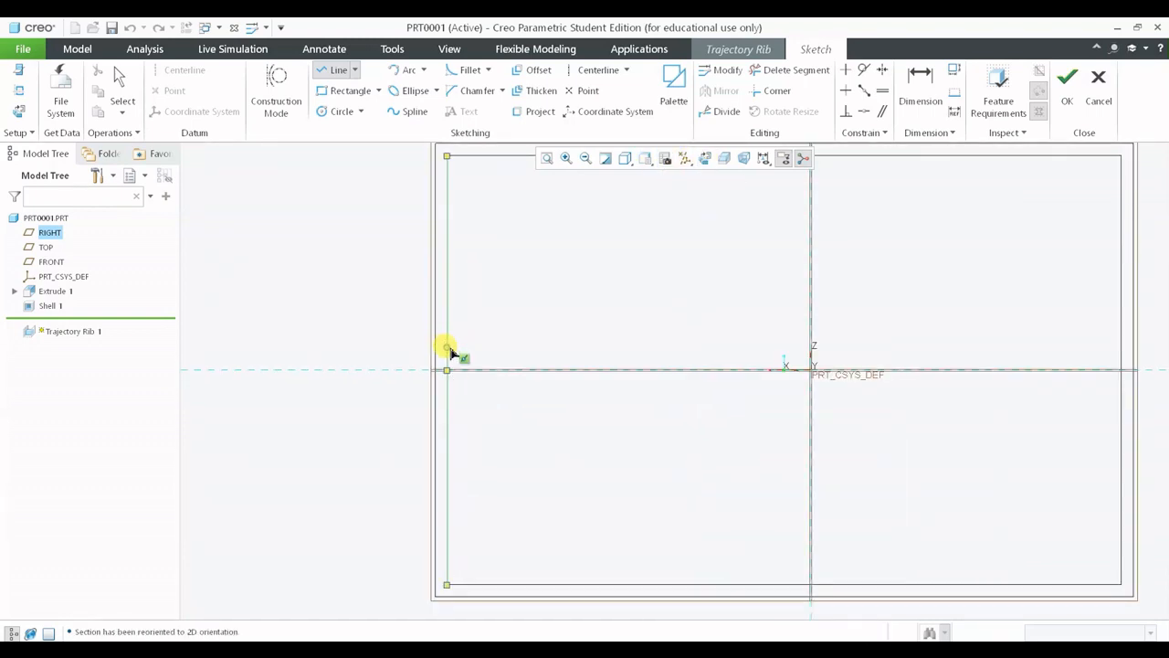
left_click(447, 299)
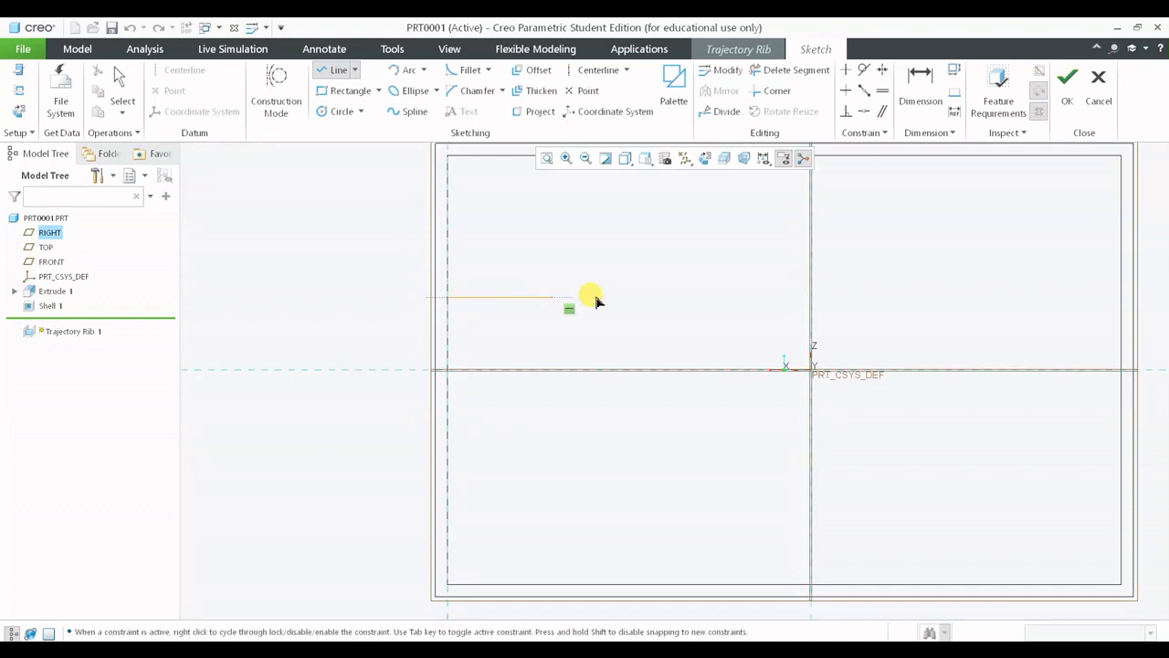
scroll(772, 300, "down", 4)
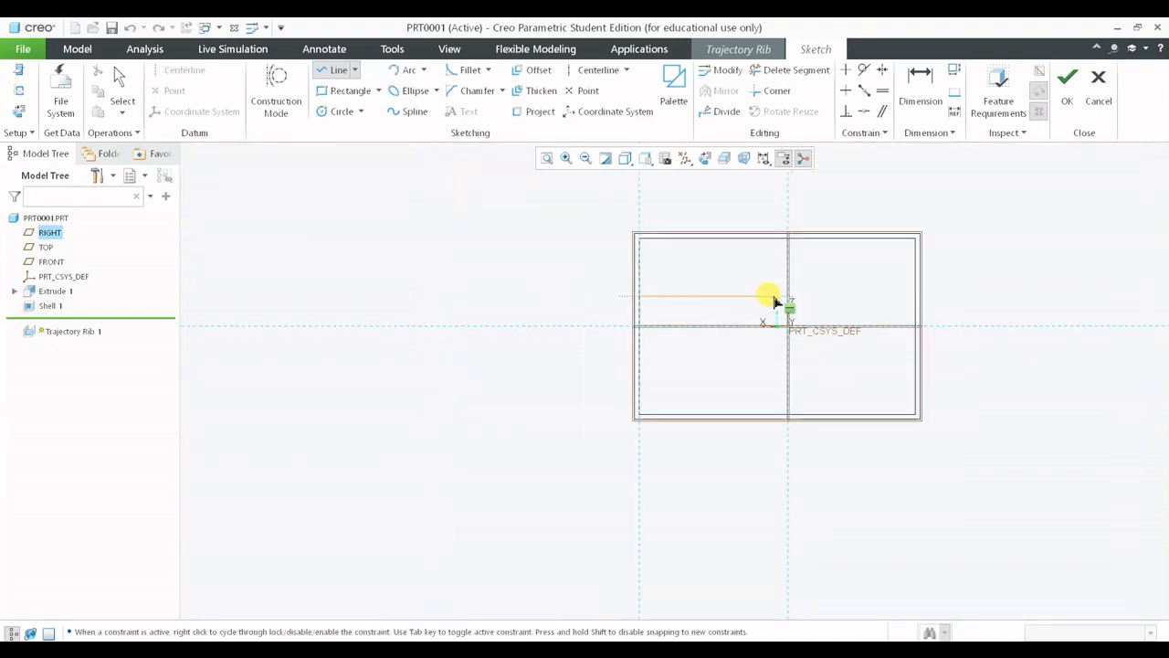
left_click(915, 296)
middle_click_drag(980, 396, 987, 362)
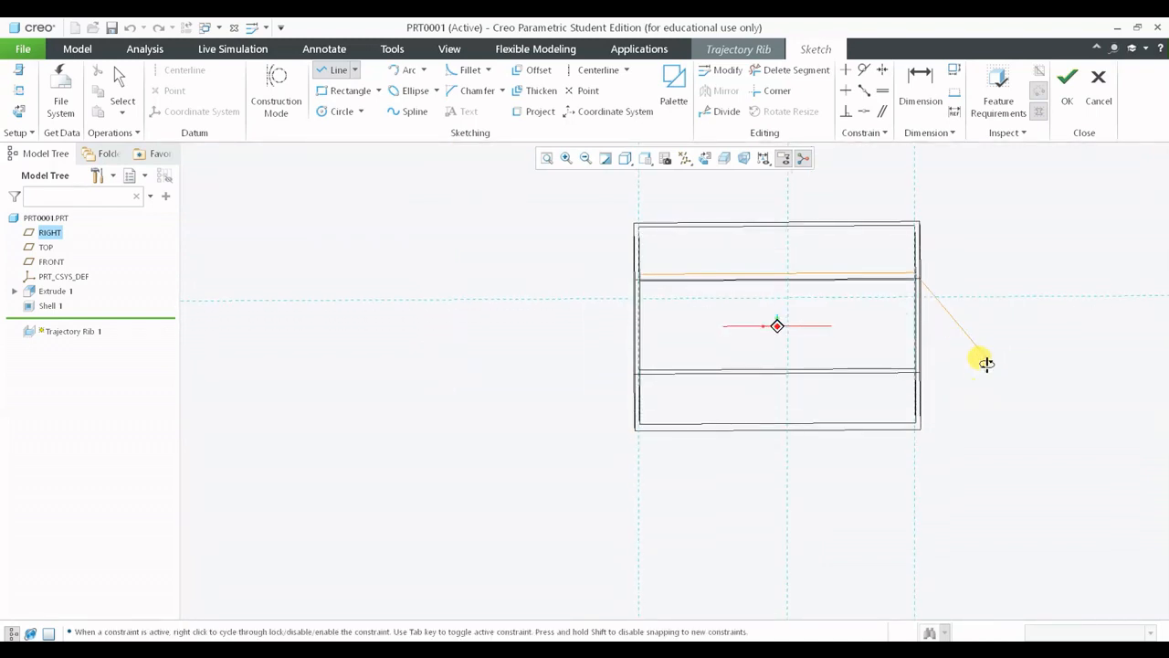
Restore the Shading With Edges display and accept the single-line rib sketch
left_click(626, 163)
left_click(628, 192)
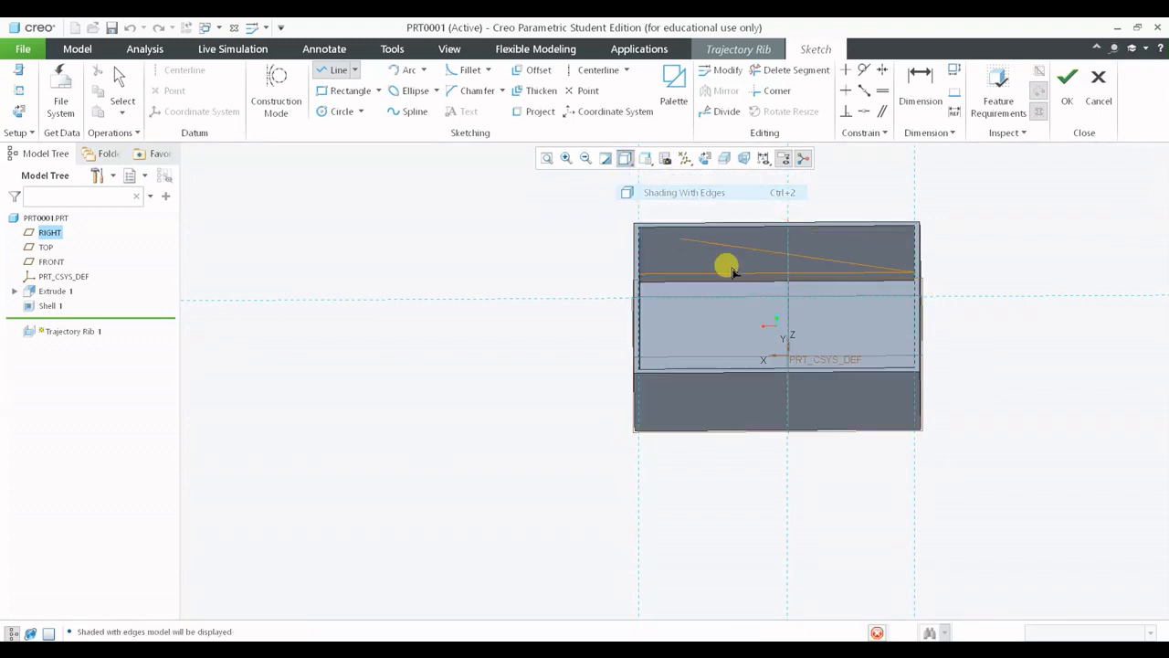
middle_click_drag(1021, 353, 958, 331)
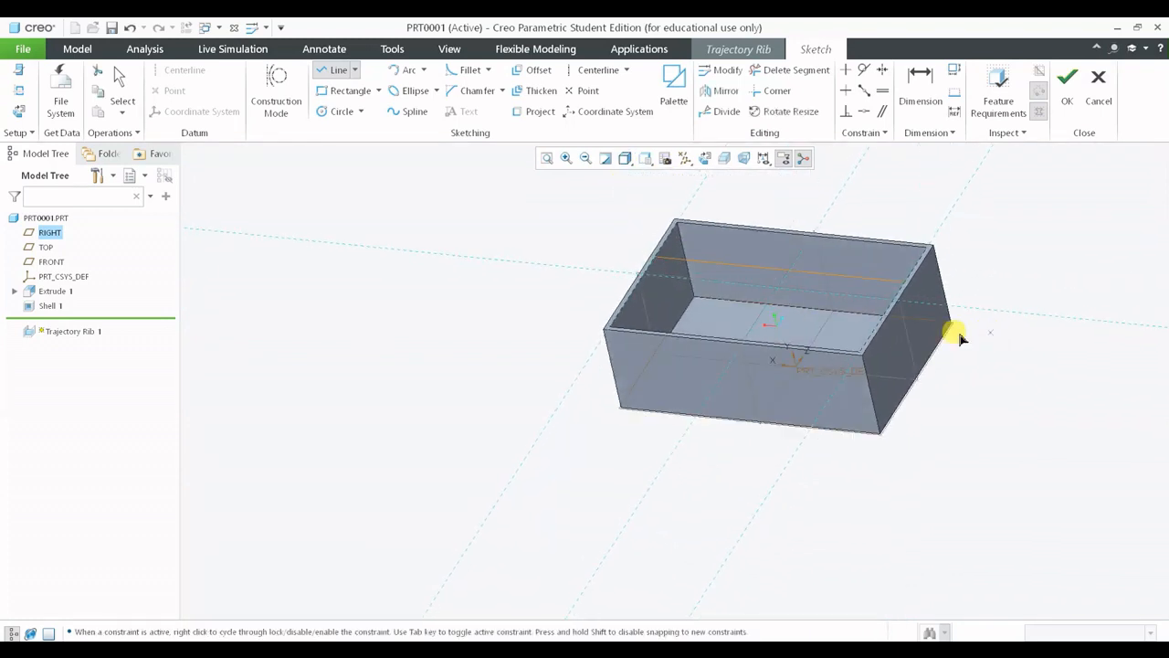
scroll(795, 250, "up", 5)
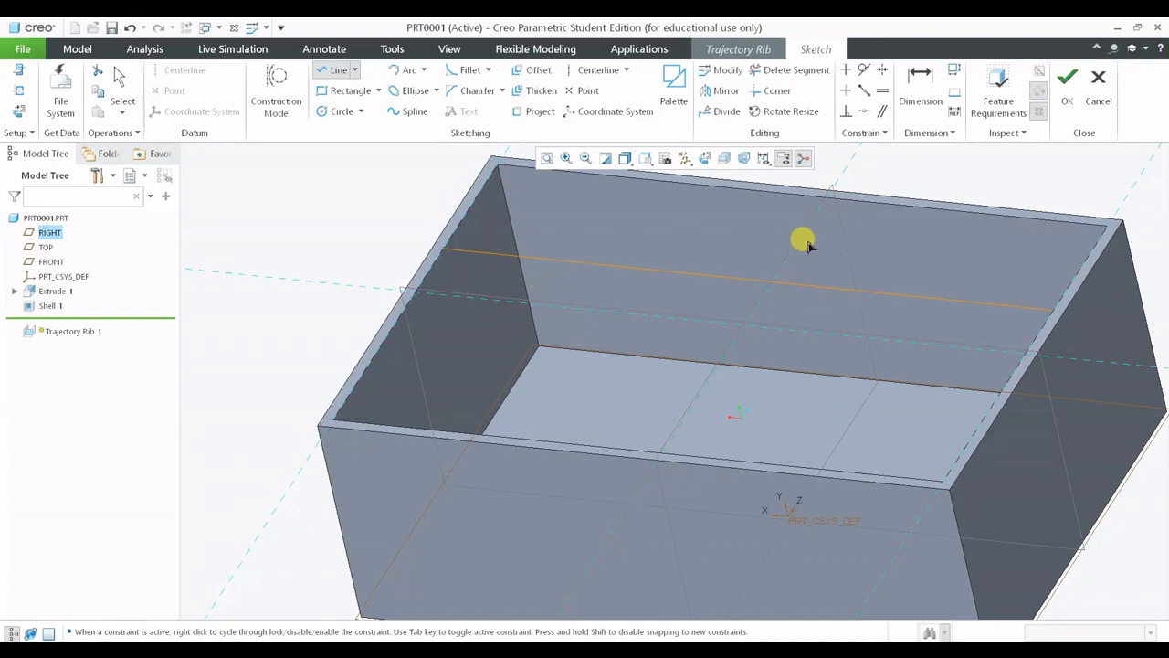
scroll(827, 247, "down", 5)
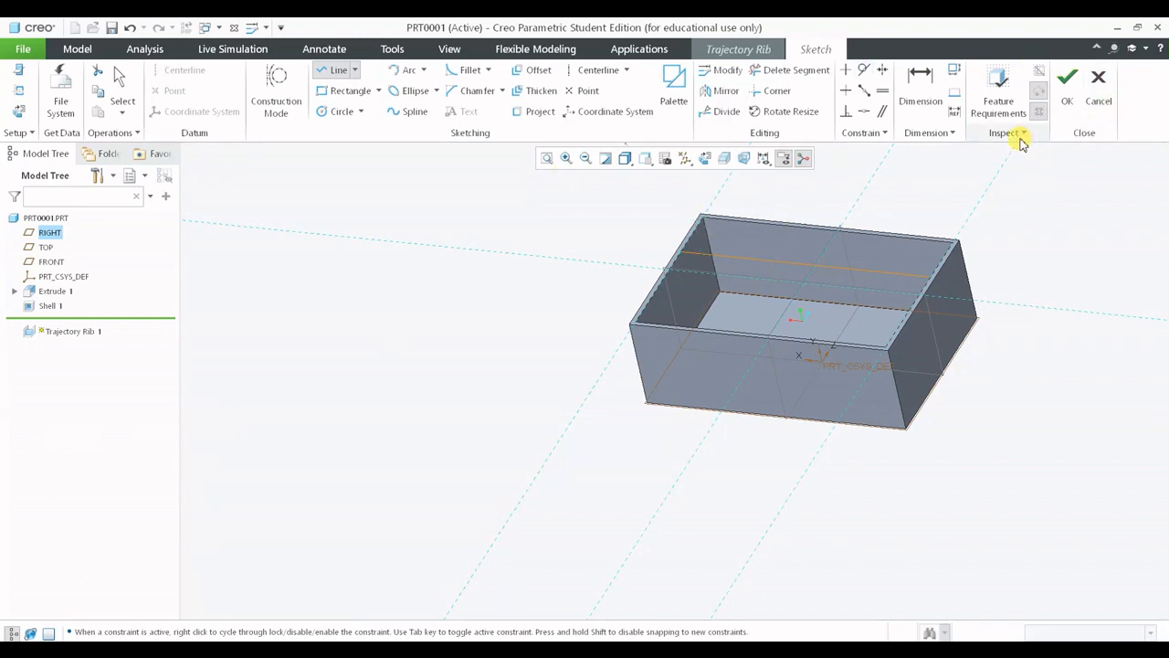
left_click(1066, 103)
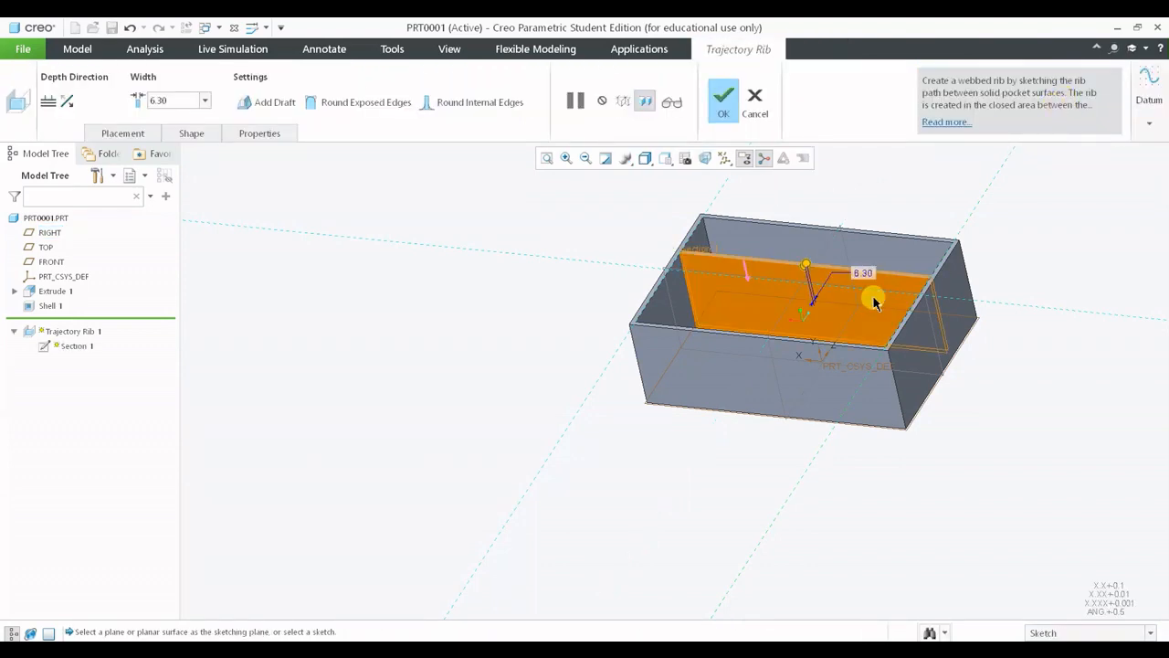
Reopen the rib sketch and add a vertical line between the two longer inner walls, crossing the horizontal line in its right half
middle_click_drag(874, 302, 587, 290)
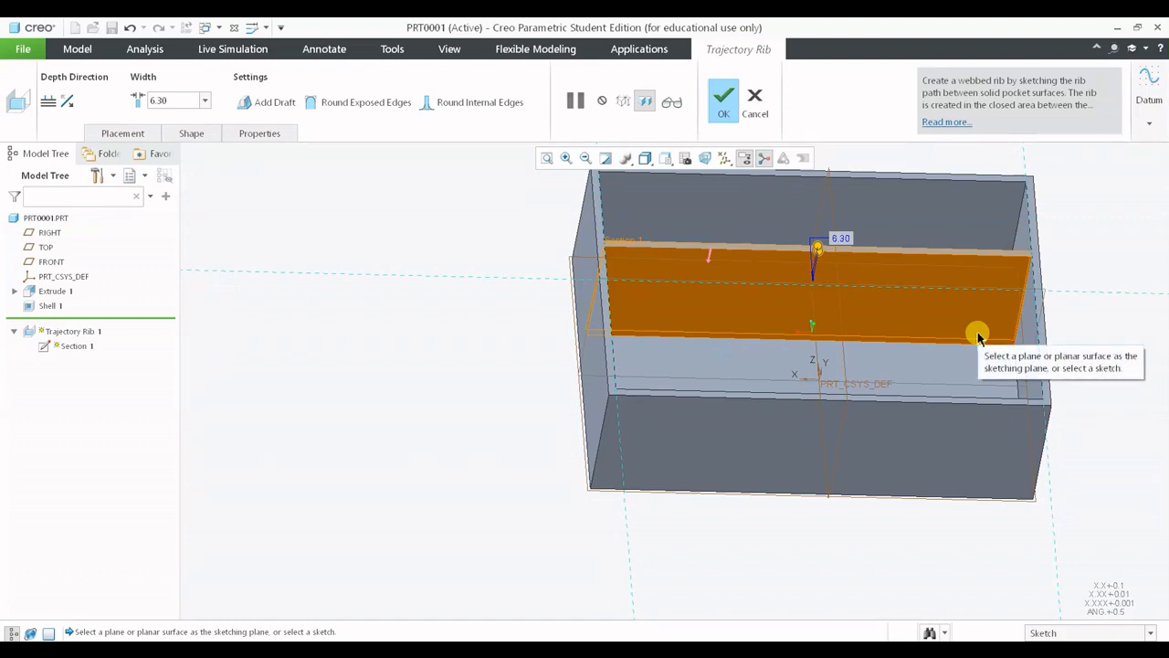
mouse_move(1004, 276)
middle_mouse_down("shift")
mouse_move(963, 368)
mouse_move(934, 357)
mouse_move(915, 395)
mouse_move(937, 347)
mouse_move(952, 386)
middle_mouse_up("shift")
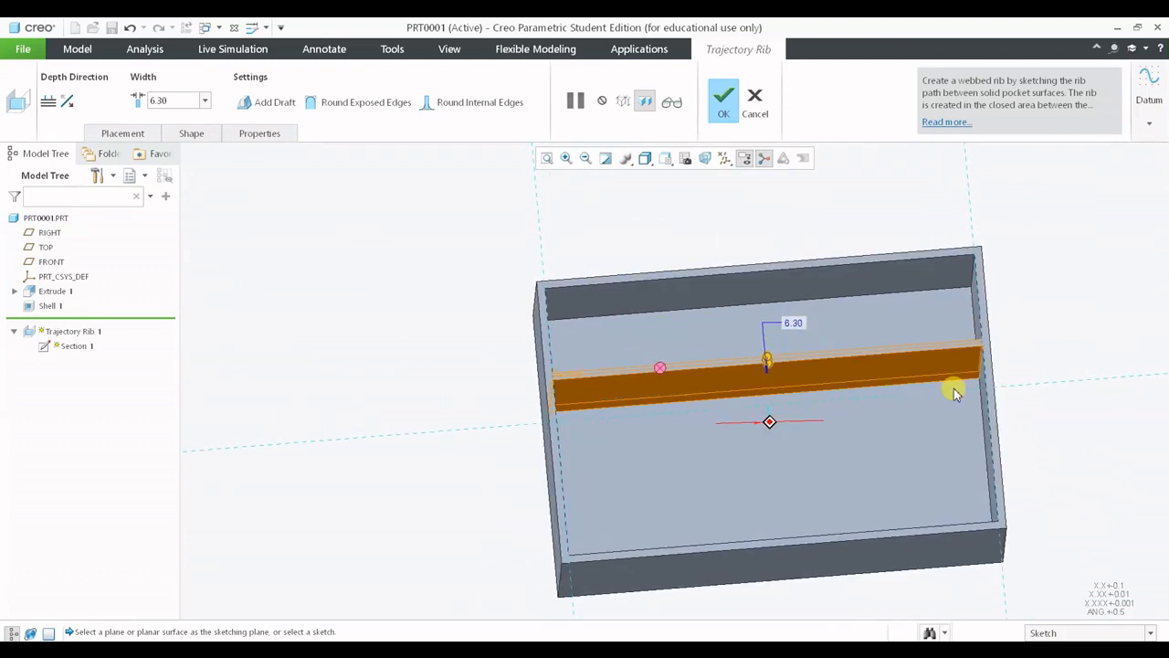
left_click(109, 134)
left_click(227, 182)
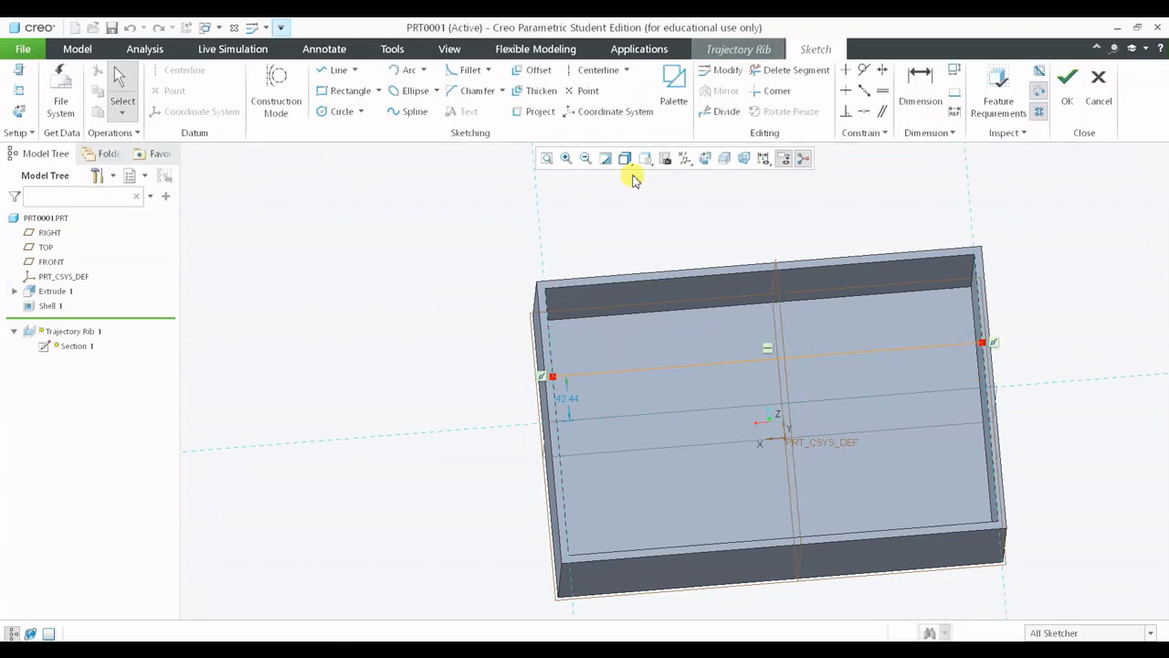
left_click(706, 161)
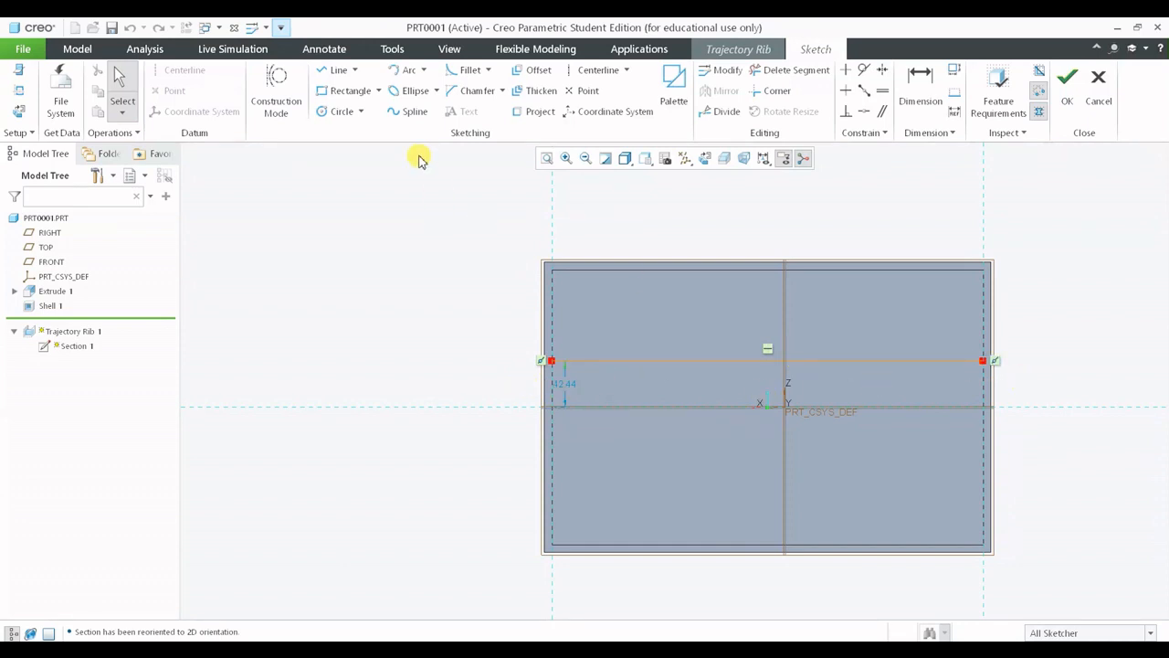
left_click(329, 71)
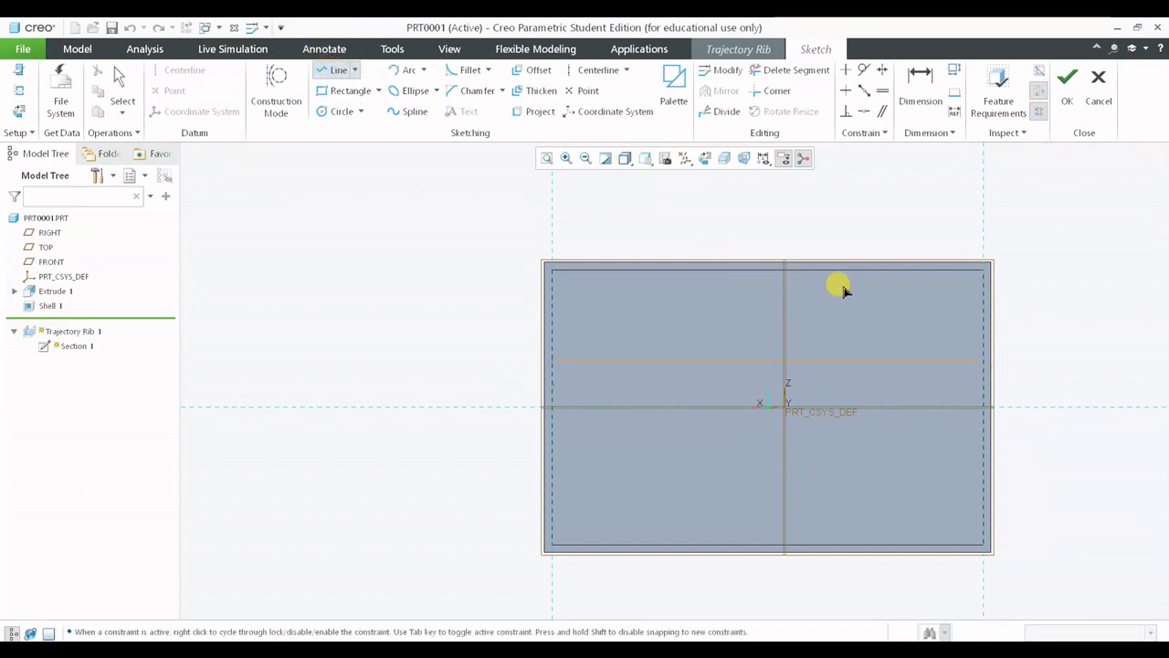
left_click(869, 271)
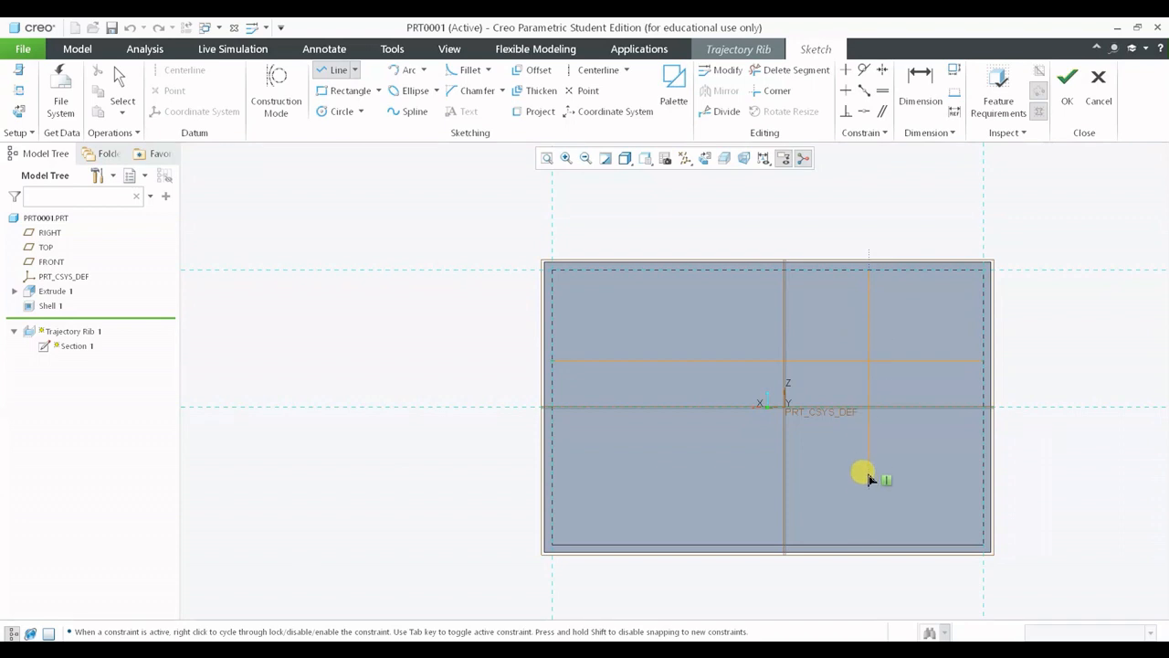
left_click(865, 548)
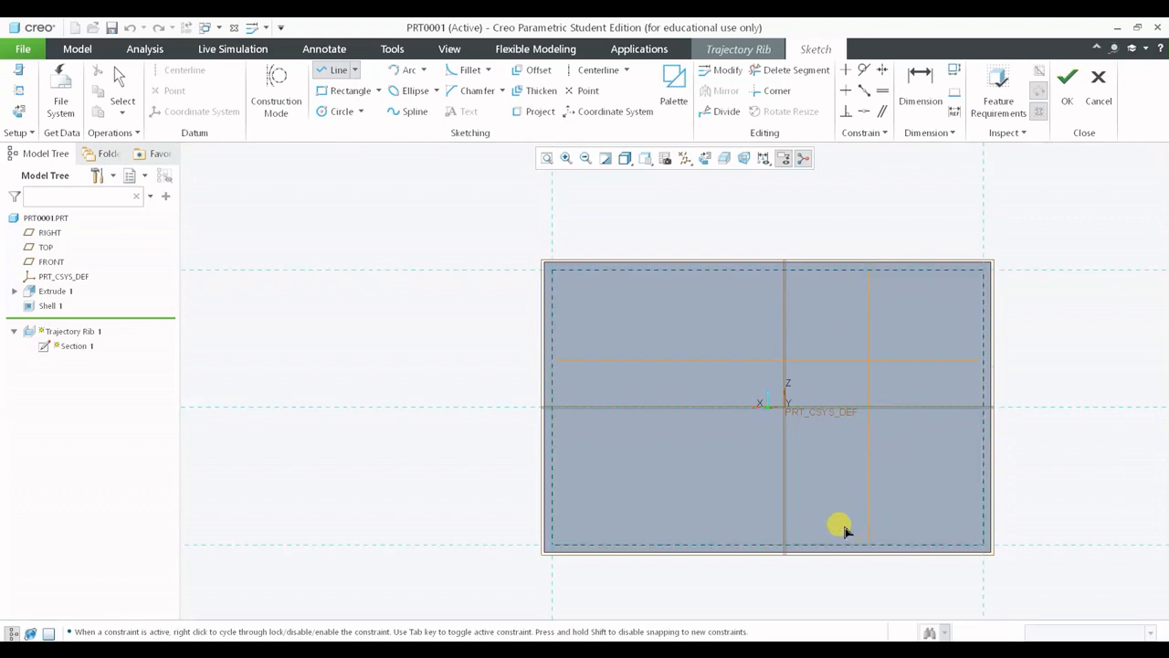
middle_click(665, 260)
Move the vertical line towards the box's centre and back towards the right-hand shorter wall
middle_click_drag(828, 344, 827, 302)
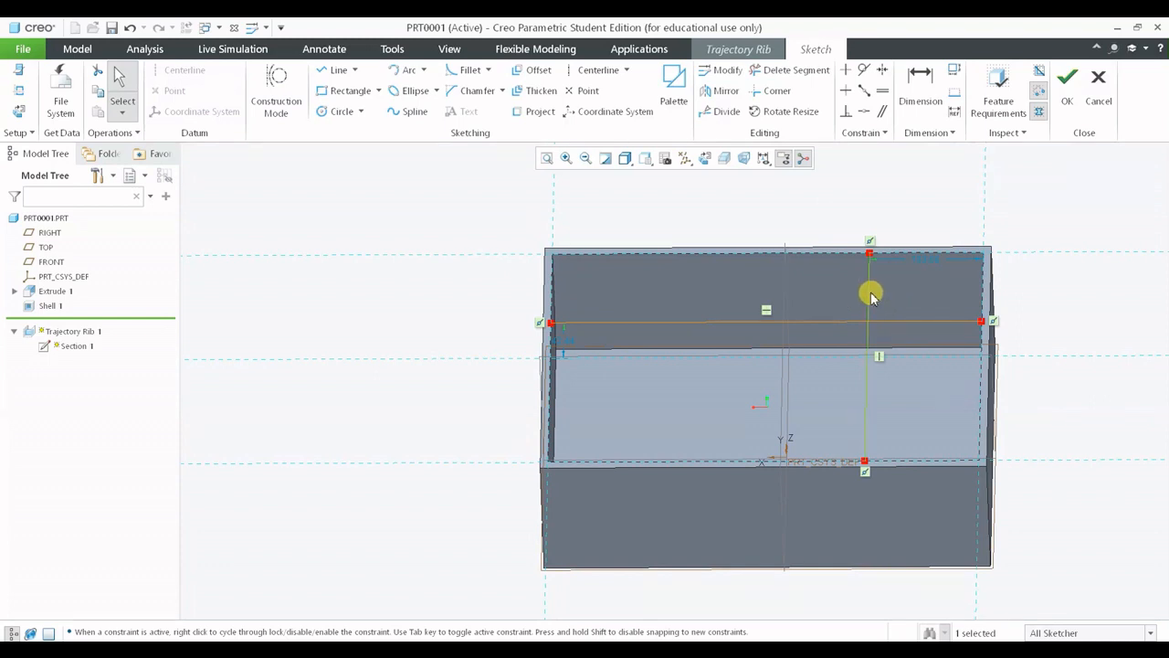
mouse_move(871, 295)
left_mouse_down()
mouse_move(699, 298)
mouse_move(926, 289)
mouse_move(773, 300)
left_mouse_up()
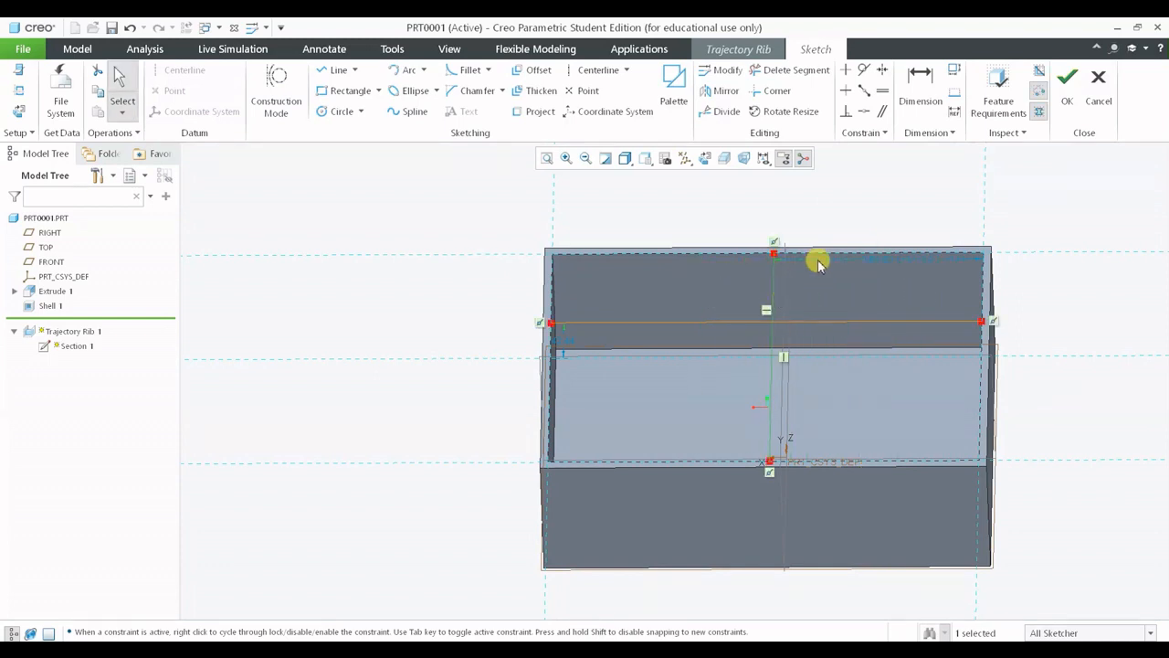
middle_click_drag(847, 247, 831, 268)
mouse_move(772, 311)
left_mouse_down()
mouse_move(893, 332)
mouse_move(853, 319)
left_mouse_up()
mouse_move(853, 319)
middle_mouse_down()
mouse_move(886, 274)
mouse_move(889, 284)
mouse_move(887, 264)
middle_mouse_up()
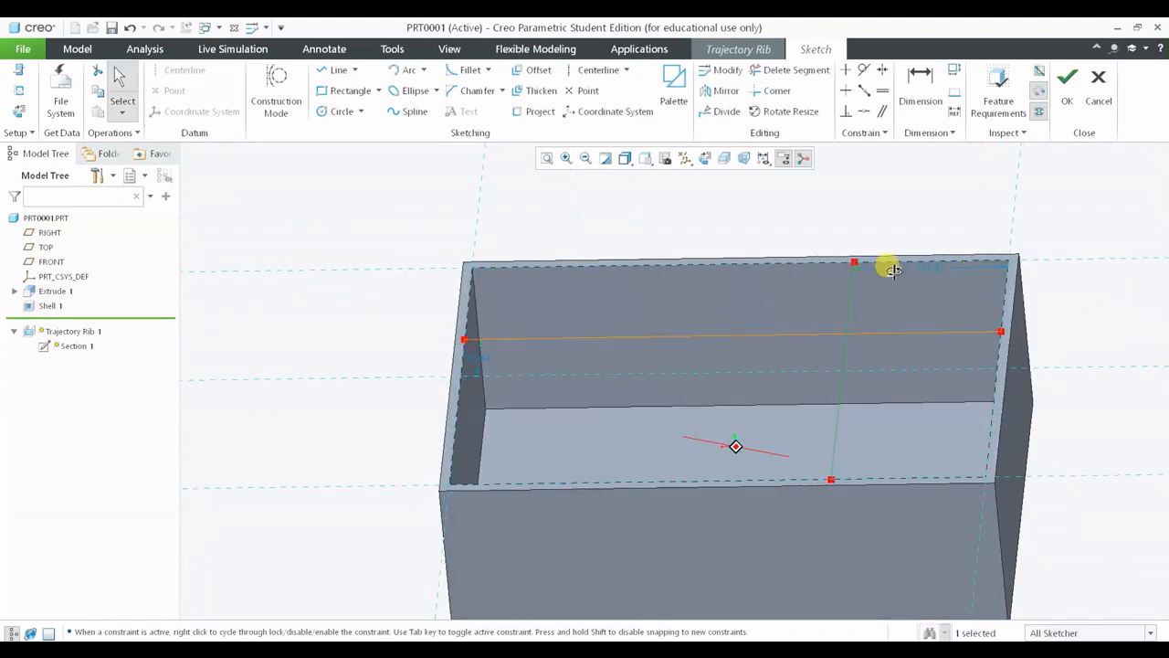
Accept the sketch of two crossing lines and complete the Trajectory Rib
left_click(1067, 84)
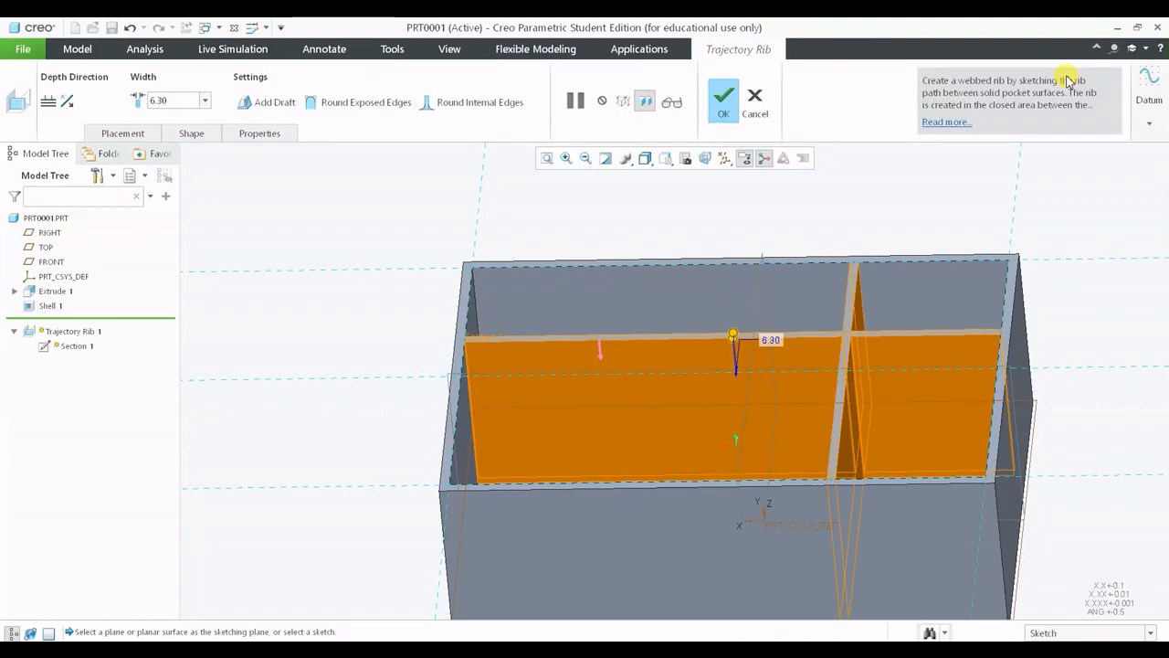
mouse_move(879, 284)
middle_mouse_down()
mouse_move(840, 316)
mouse_move(873, 294)
mouse_move(874, 256)
mouse_move(861, 298)
mouse_move(884, 304)
mouse_move(875, 322)
mouse_move(872, 270)
middle_mouse_up()
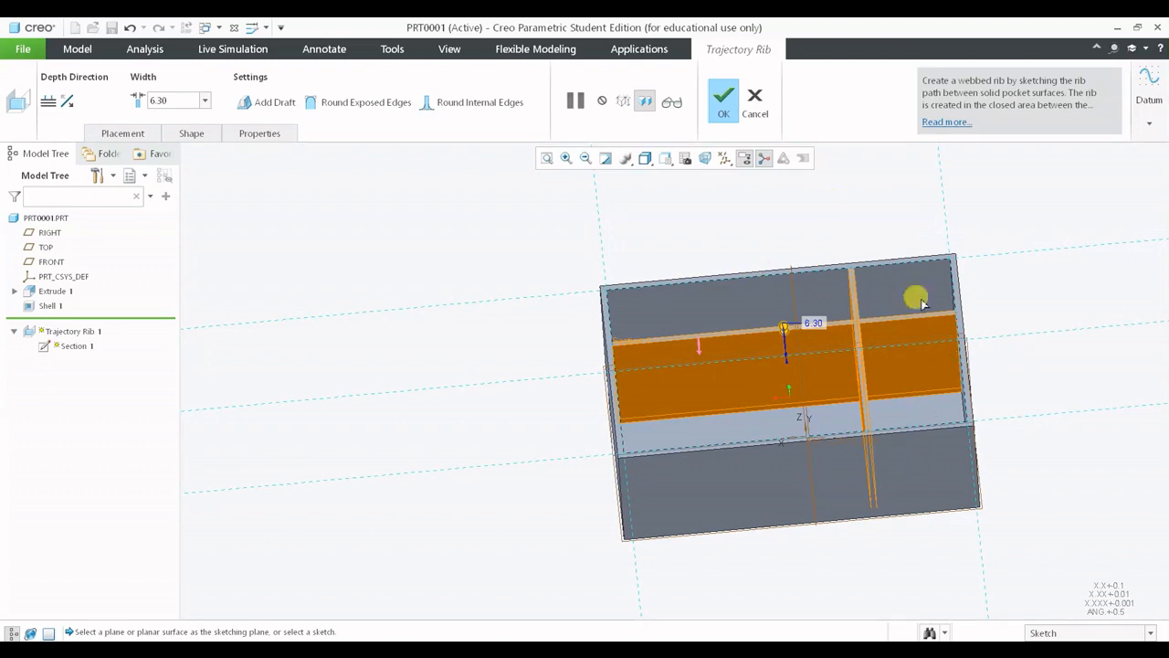
left_click(723, 98)
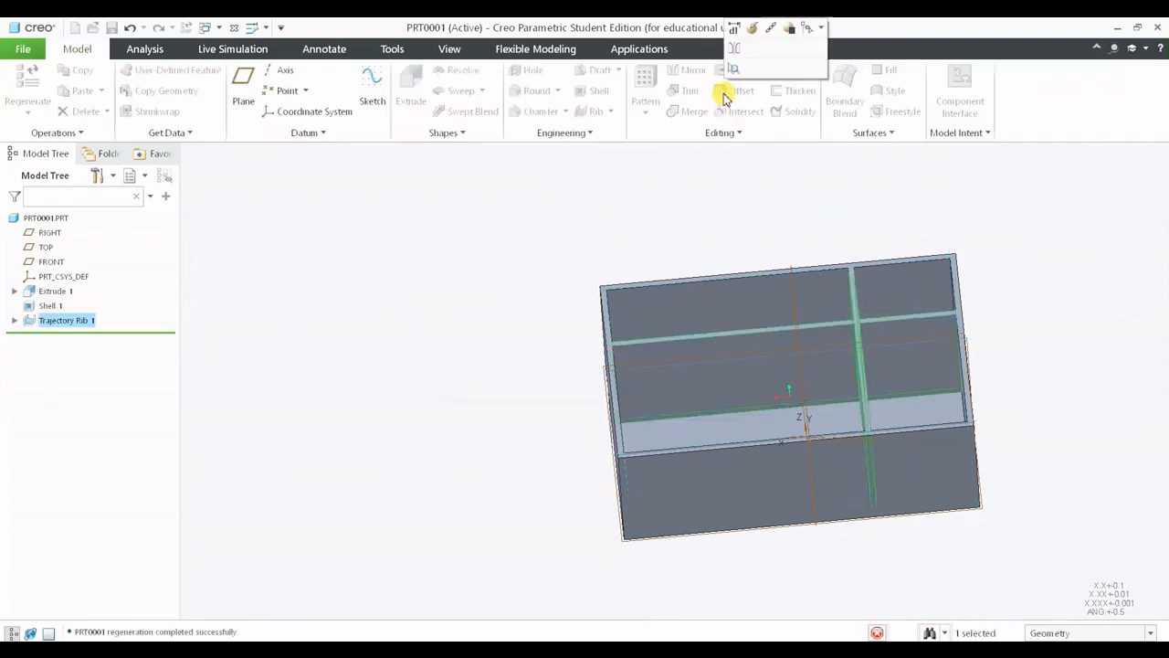